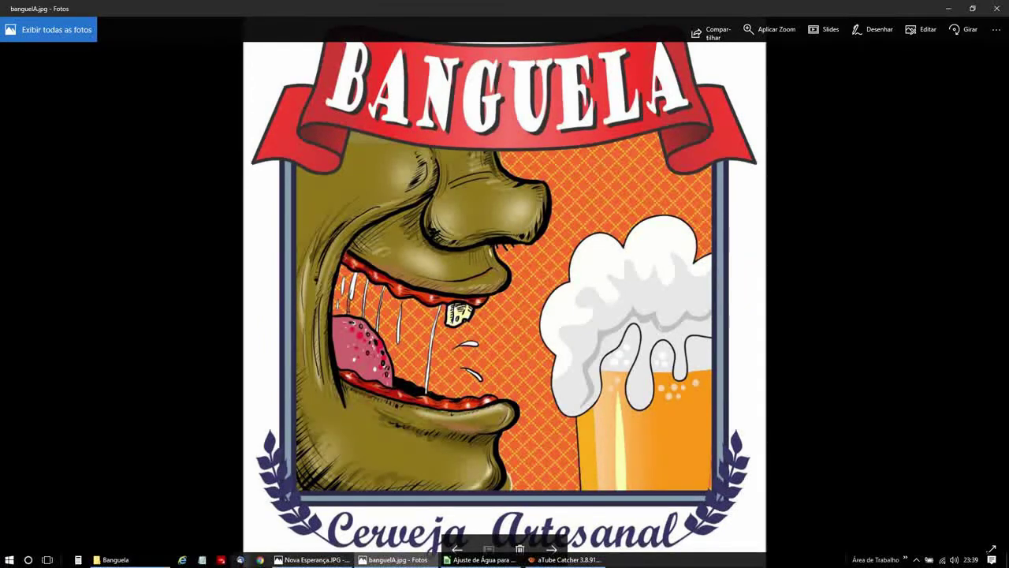
Step: View the Nova Esperança water label photo and read its chemical composition
{"action": "mouse_move", "coordinate": [311, 560]}
{"action": "left_click", "coordinate": [296, 518]}
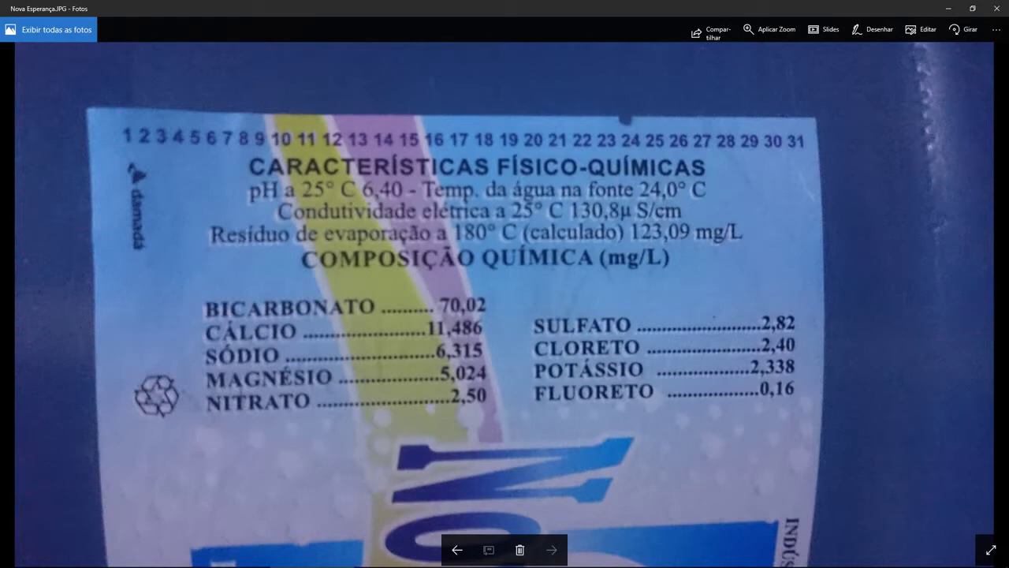
Step: Switch to BeerSmith 2 and open the Perfil da Água tool
{"action": "mouse_move", "coordinate": [312, 560]}
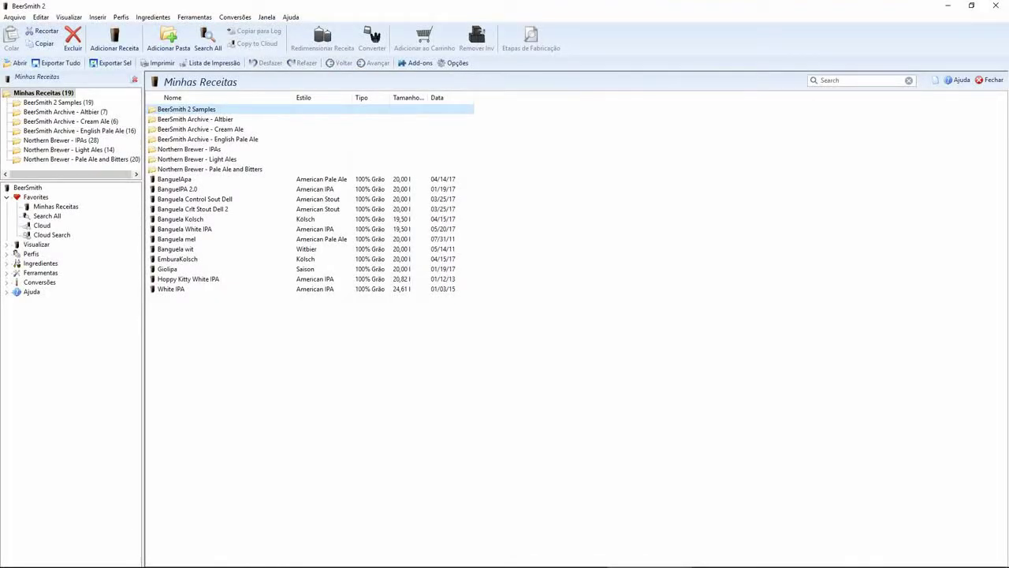
{"action": "left_click", "coordinate": [6, 272]}
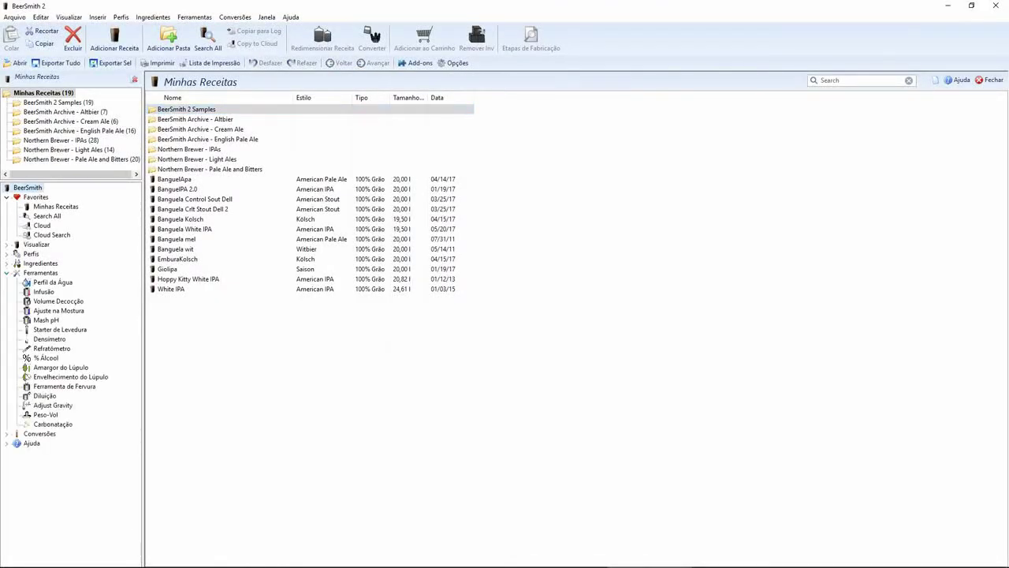
{"action": "left_click", "coordinate": [52, 281]}
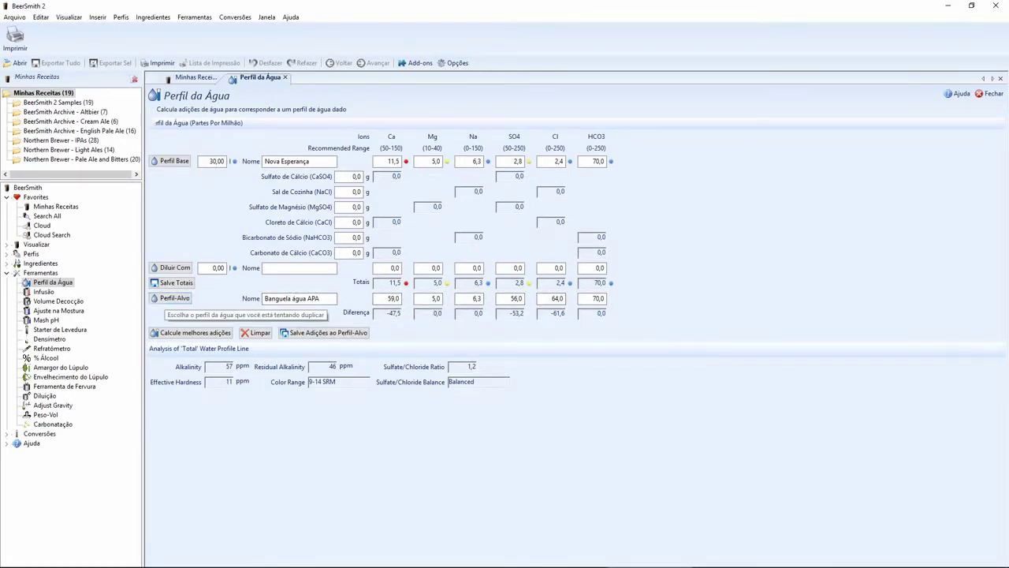
Step: Browse the available target water profiles and close the list without choosing one
{"action": "left_click", "coordinate": [172, 298]}
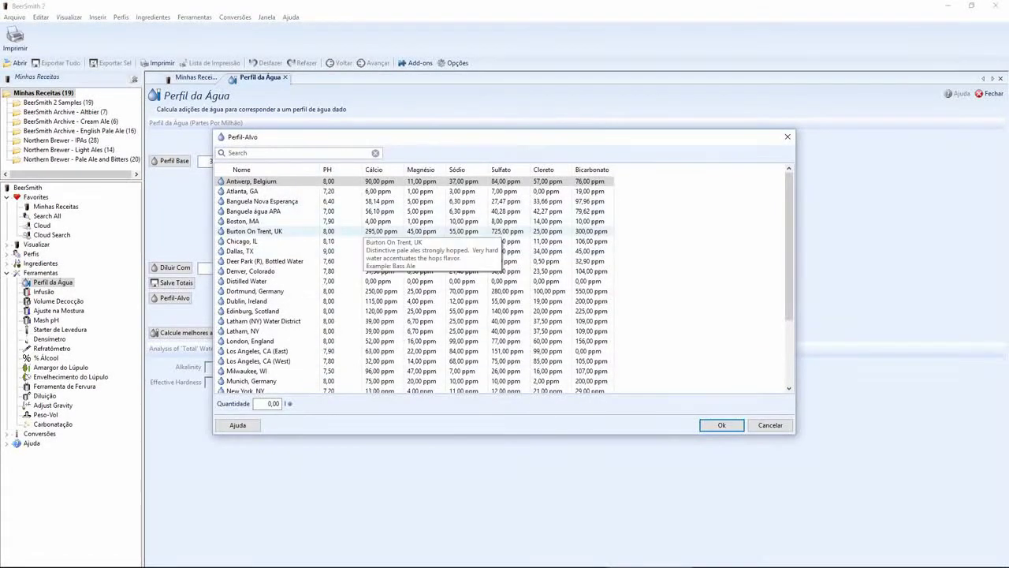
{"action": "left_click_drag", "start_coordinate": [788, 237], "coordinate": [789, 299]}
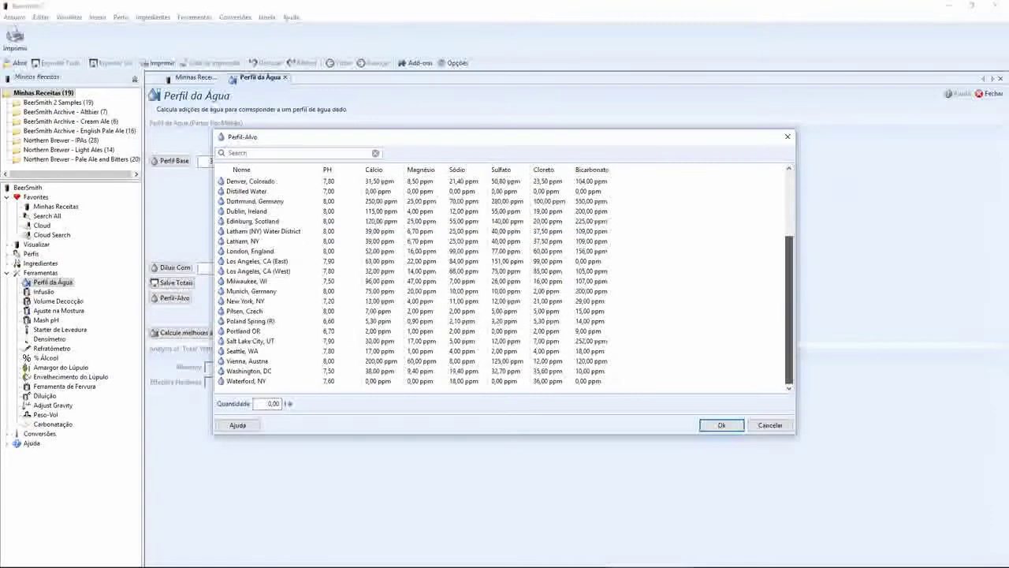
{"action": "scroll", "coordinate": [339, 256], "scroll_direction": "up", "scroll_amount": 3}
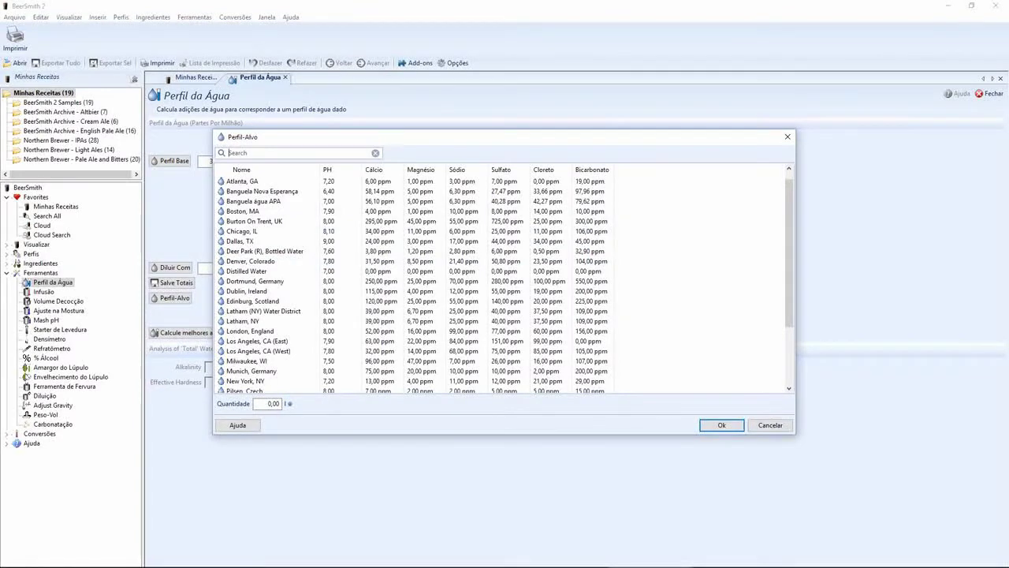
{"action": "left_click", "coordinate": [769, 425]}
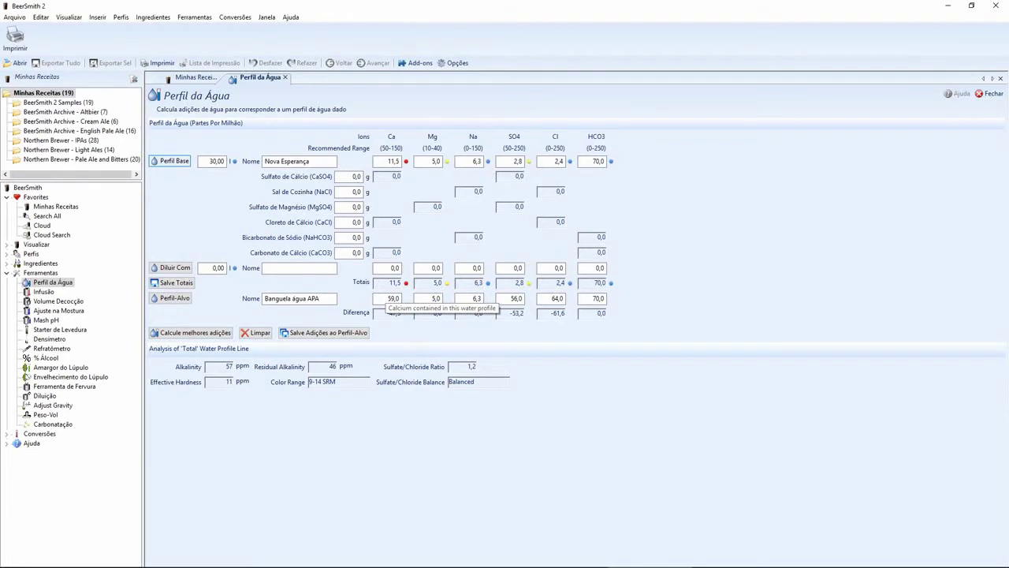
Step: Calculate the best salt additions to match the Nova Esperança base water to the Banguela água APA target profile
{"action": "left_click", "coordinate": [392, 298]}
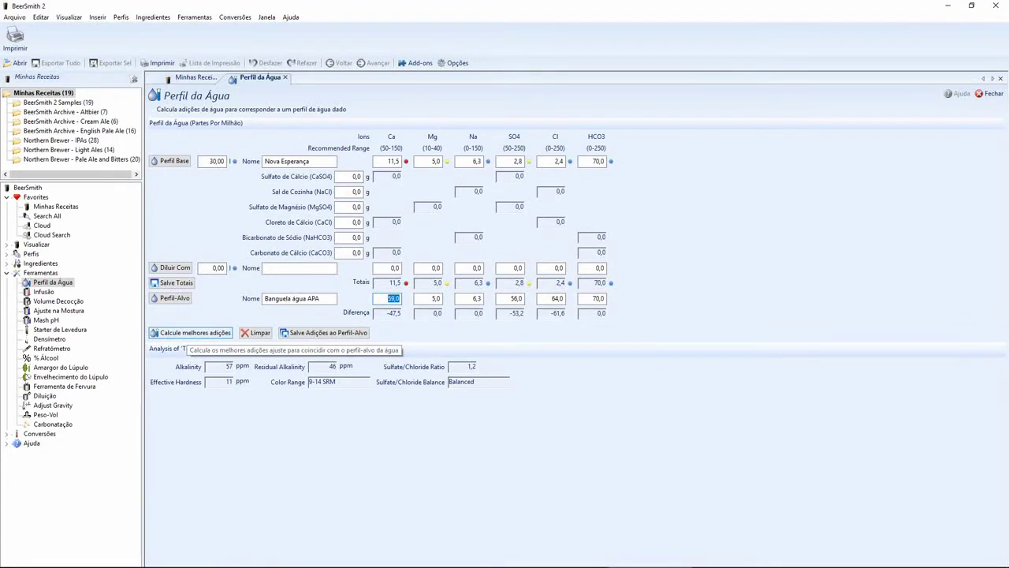
{"action": "left_click", "coordinate": [192, 332]}
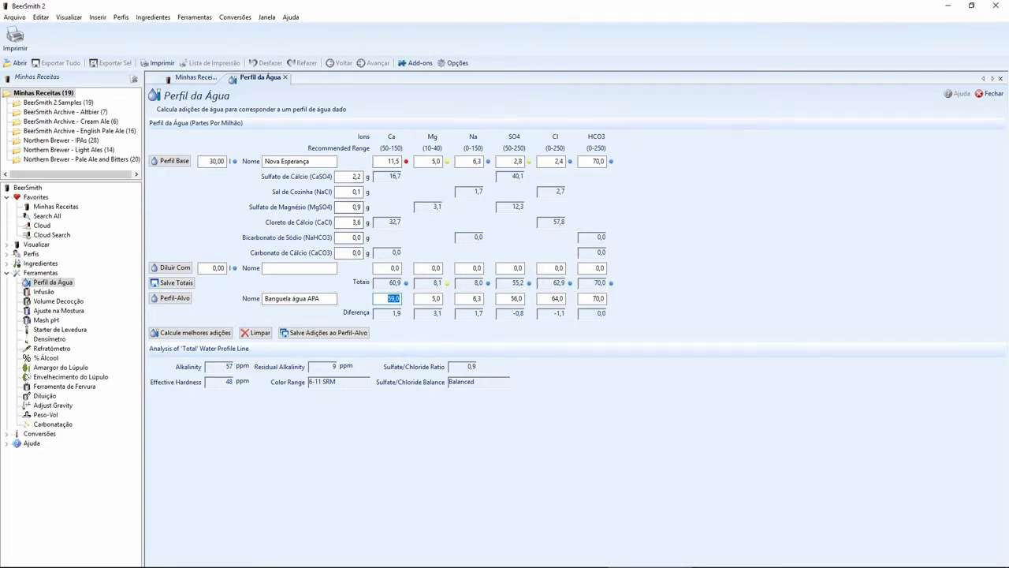
Step: Set the magnesium sulfate (MgSO4) and table salt (NaCl) additions to 0 g
{"action": "left_click", "coordinate": [353, 206]}
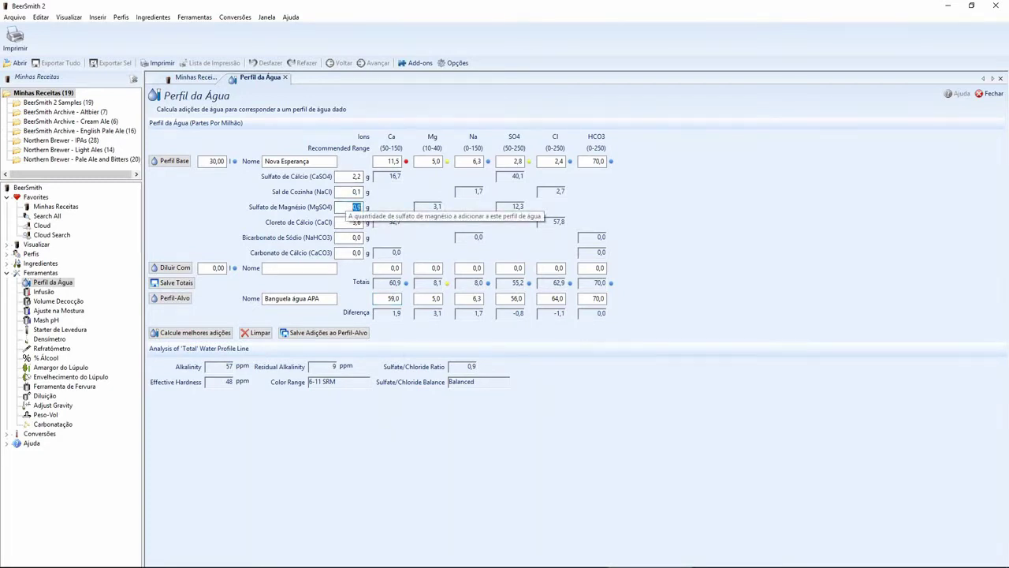
{"action": "type", "text": "0"}
{"action": "key", "text": "Tab"}
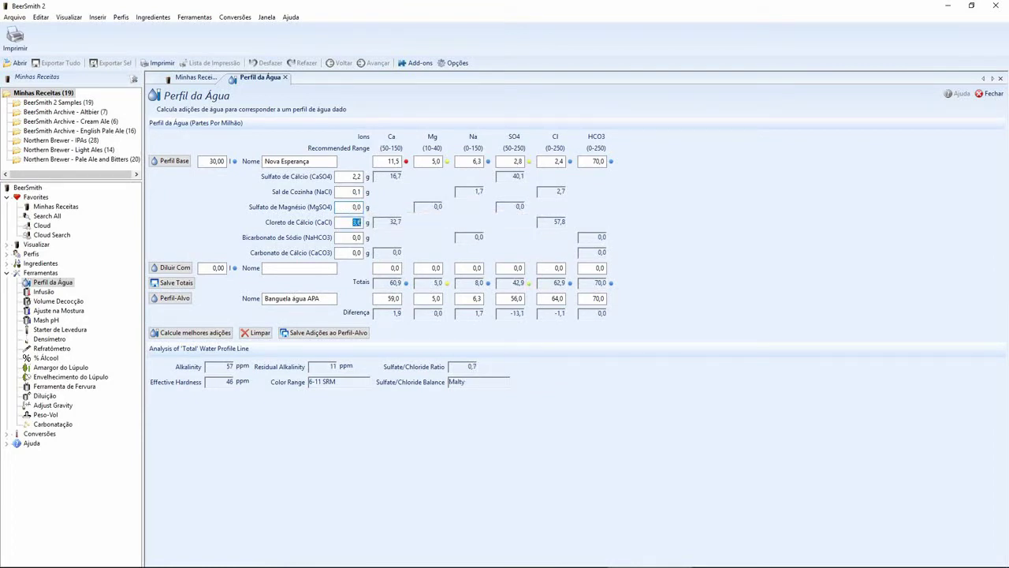
{"action": "left_click", "coordinate": [350, 191]}
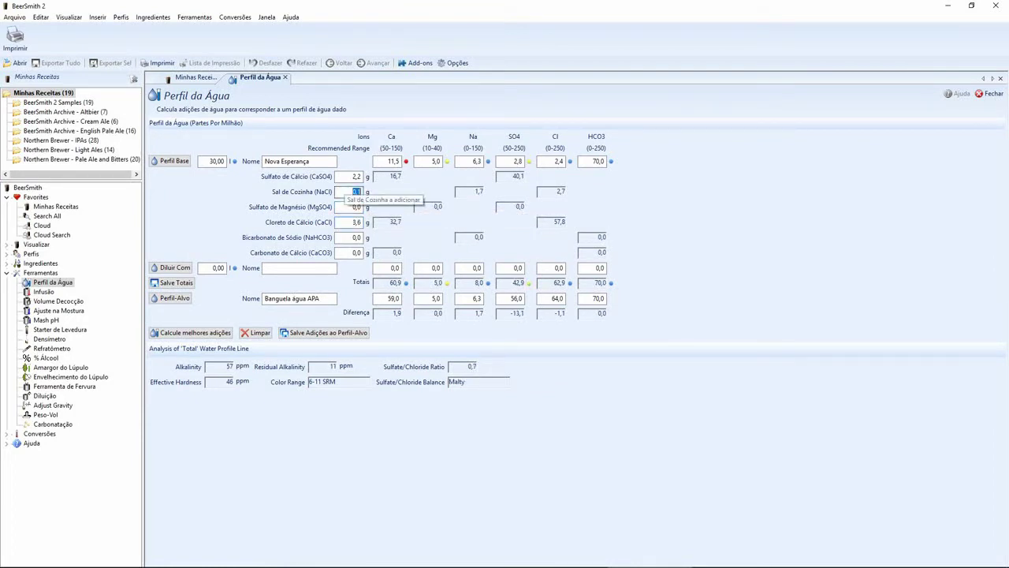
{"action": "key", "text": "Tab"}
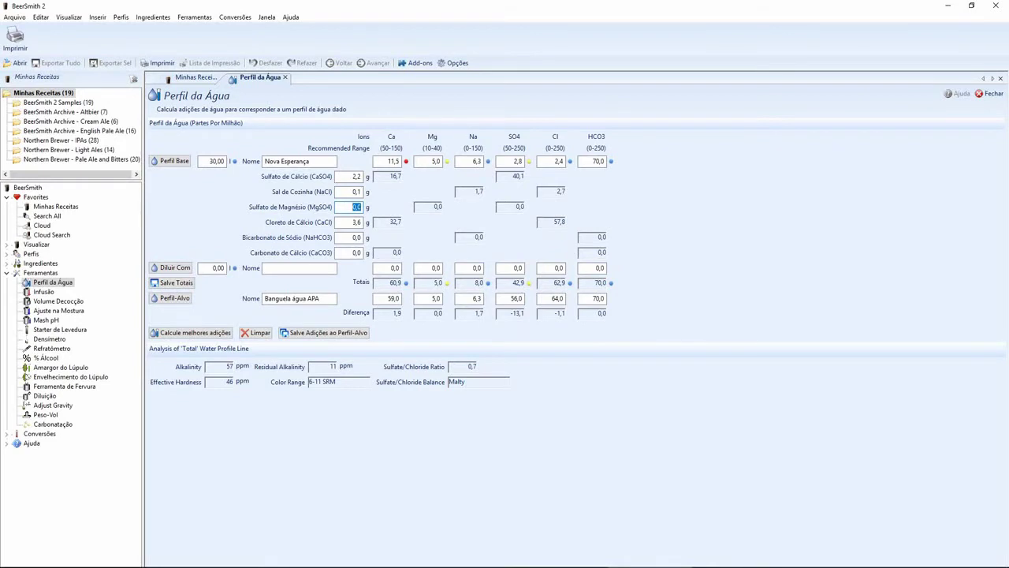
{"action": "key", "text": "shift+Tab"}
{"action": "type", "text": "0"}
{"action": "key", "text": "Tab"}
{"action": "key", "text": "shift+Tab"}
{"action": "key", "text": "shift+Tab"}
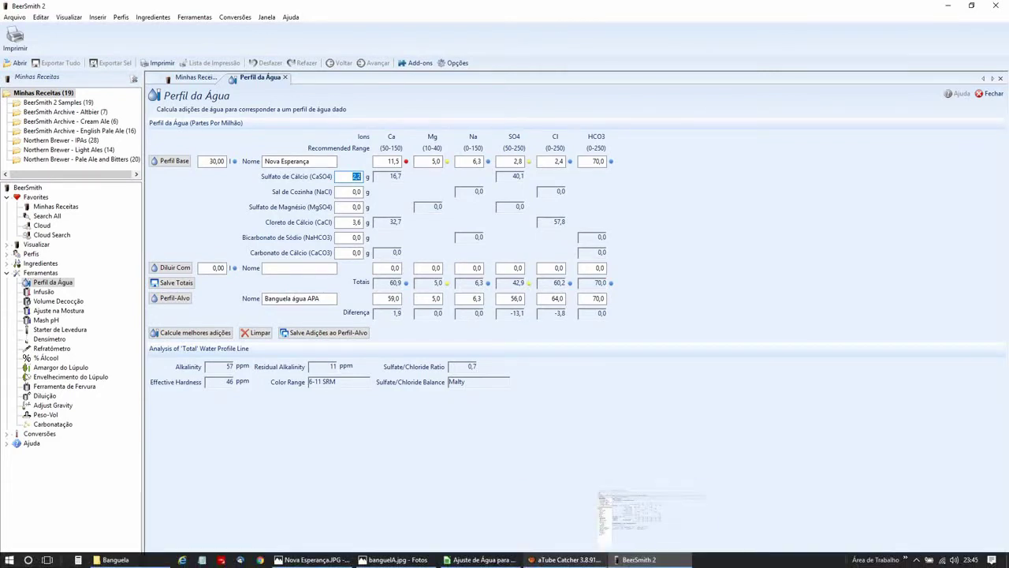
Step: Switch to the Ajuste de Água para APA.xls spreadsheet in LibreOffice Calc and skim the Bru'n Water instructions
{"action": "left_click", "coordinate": [480, 559]}
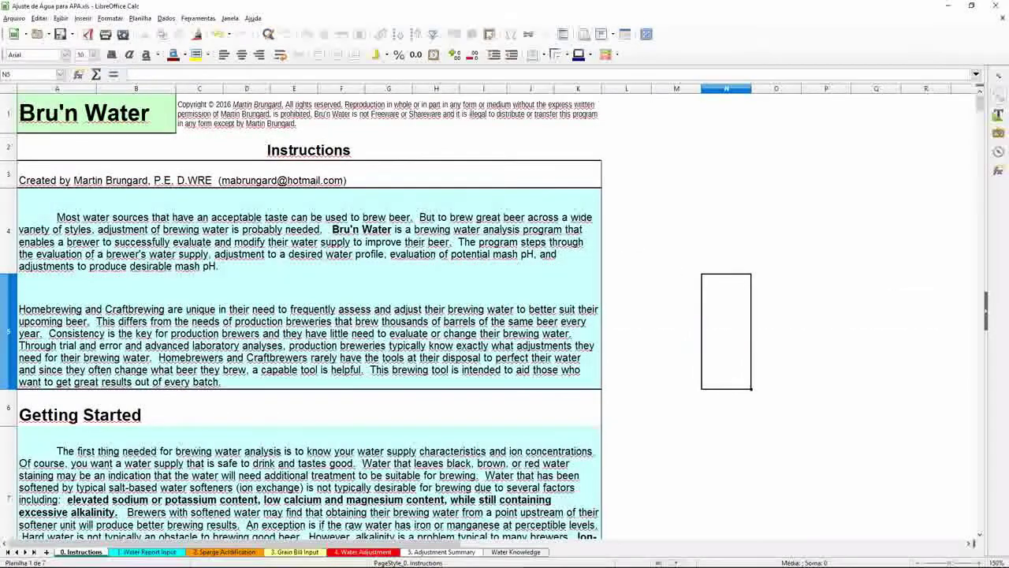
{"action": "scroll", "coordinate": [307, 315], "scroll_direction": "down", "scroll_amount": 5}
{"action": "scroll", "coordinate": [307, 315], "scroll_direction": "down", "scroll_amount": 20}
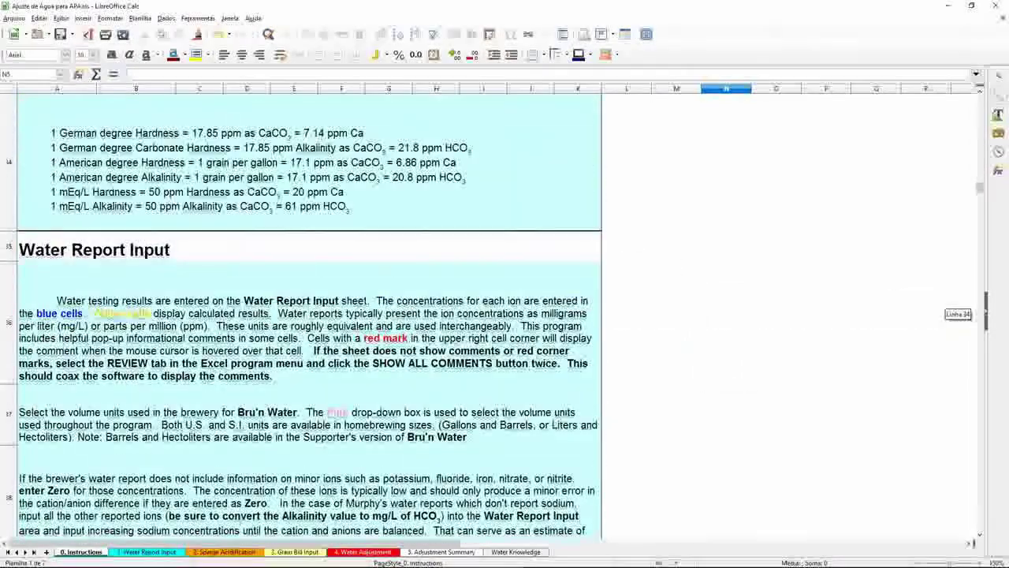
{"action": "scroll", "coordinate": [307, 316], "scroll_direction": "down", "scroll_amount": 3}
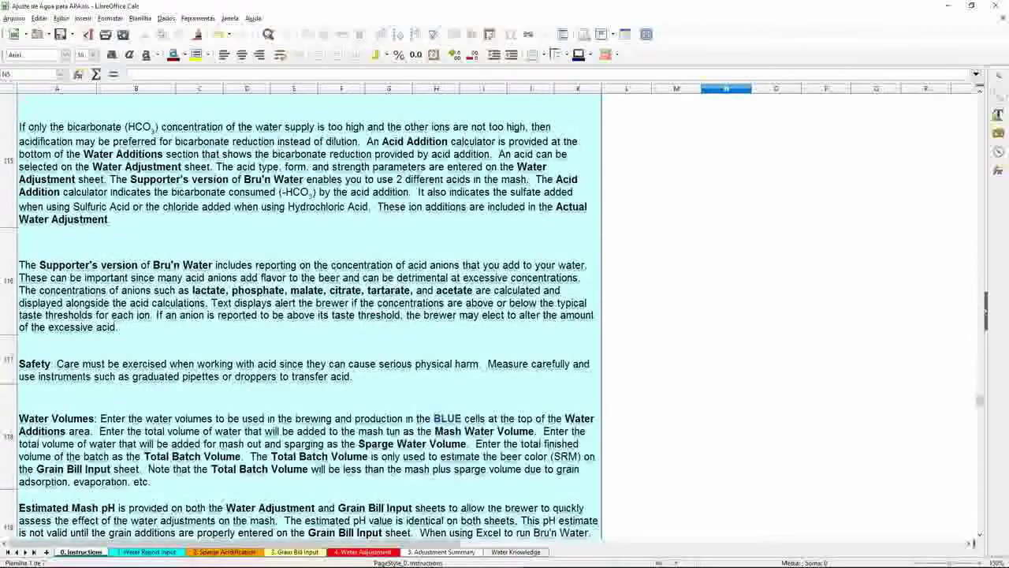
{"action": "scroll", "coordinate": [308, 315], "scroll_direction": "up", "scroll_amount": 20}
{"action": "scroll", "coordinate": [308, 316], "scroll_direction": "up", "scroll_amount": 5}
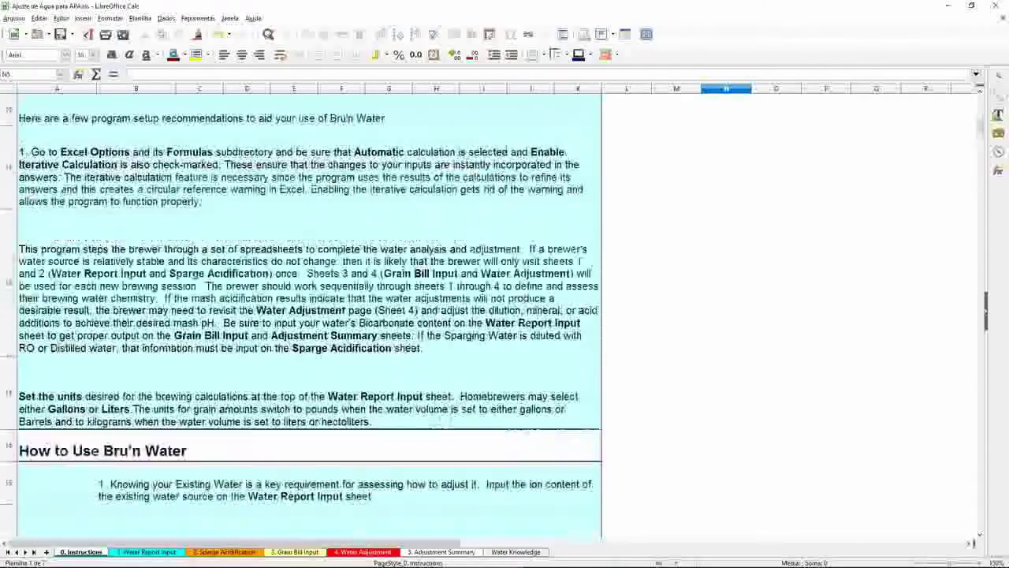
Step: Open the Water Report Input sheet and check the unit choices of the Program Volume Setting, keeping Liters
{"action": "key", "text": "ctrl+Page_Down"}
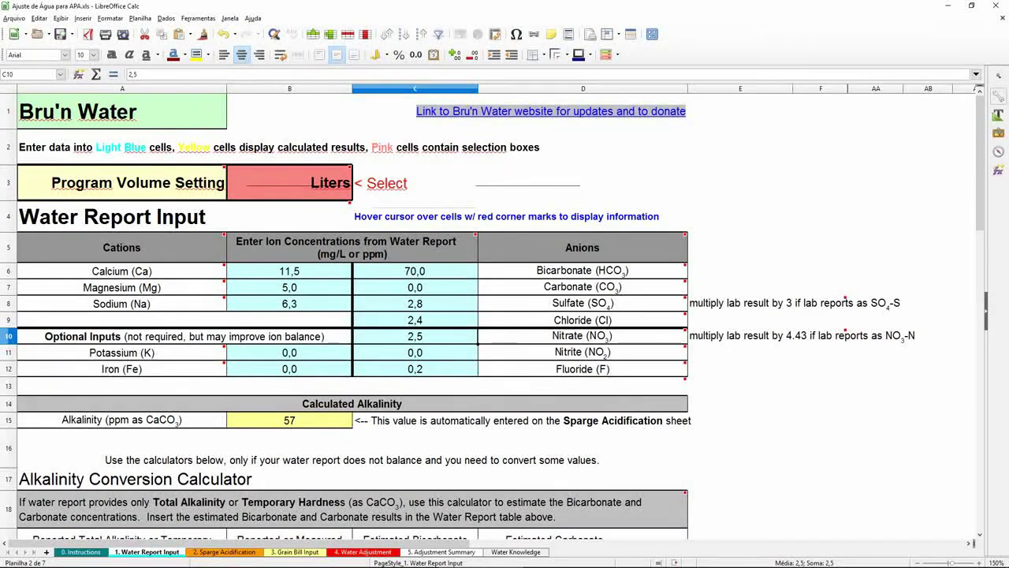
{"action": "left_click", "coordinate": [289, 182]}
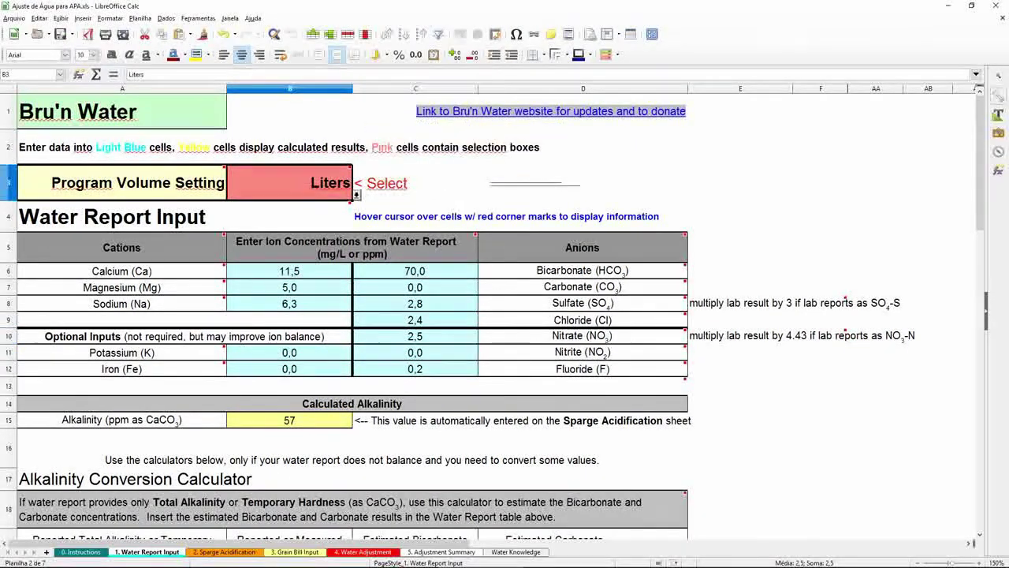
{"action": "left_click", "coordinate": [357, 195]}
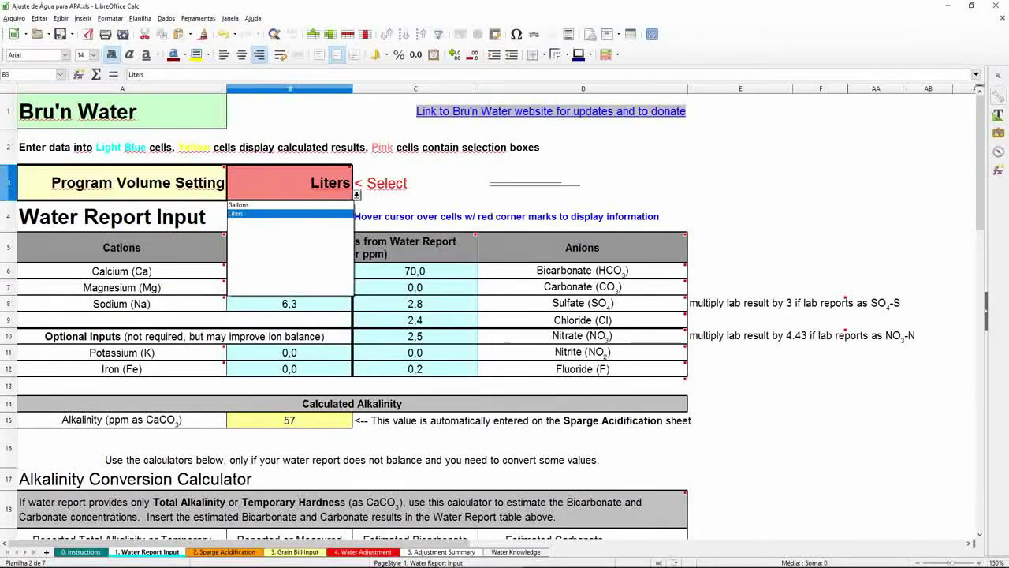
{"action": "left_click", "coordinate": [357, 195]}
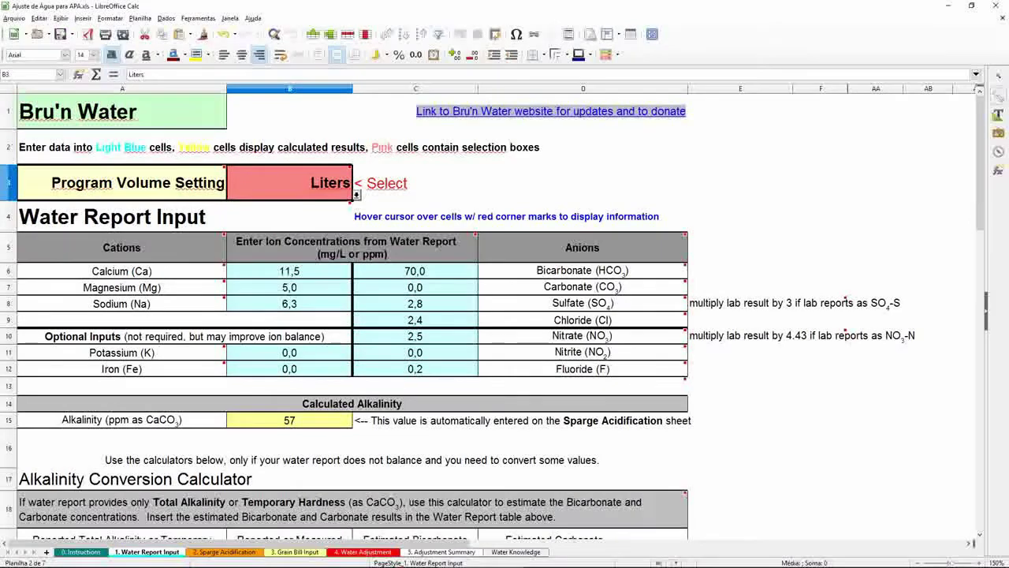
Step: Check the entered calcium and chloride concentrations, comparing the water report with the Nova Esperança label photo
{"action": "left_click", "coordinate": [290, 271]}
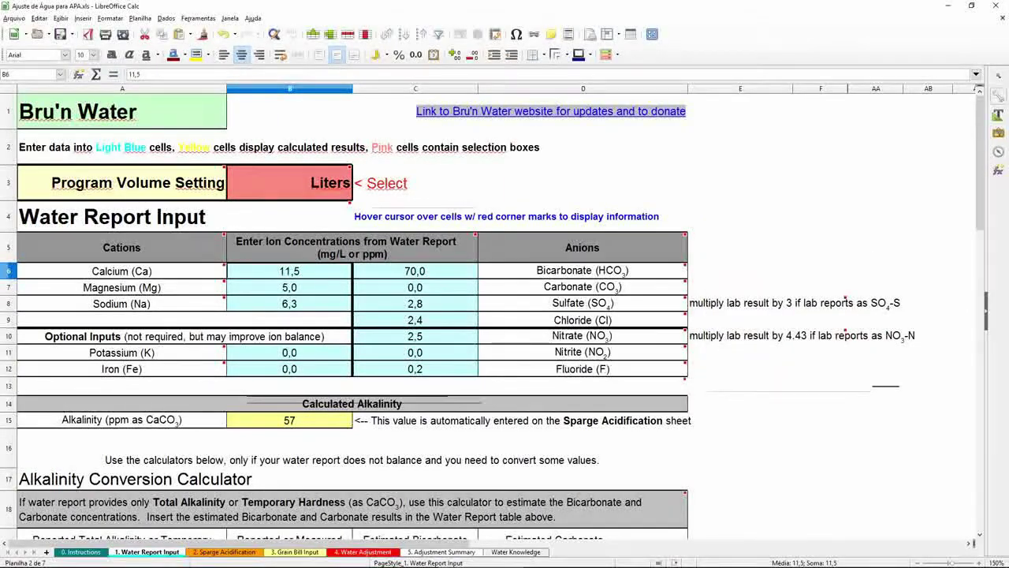
{"action": "left_click", "coordinate": [415, 319]}
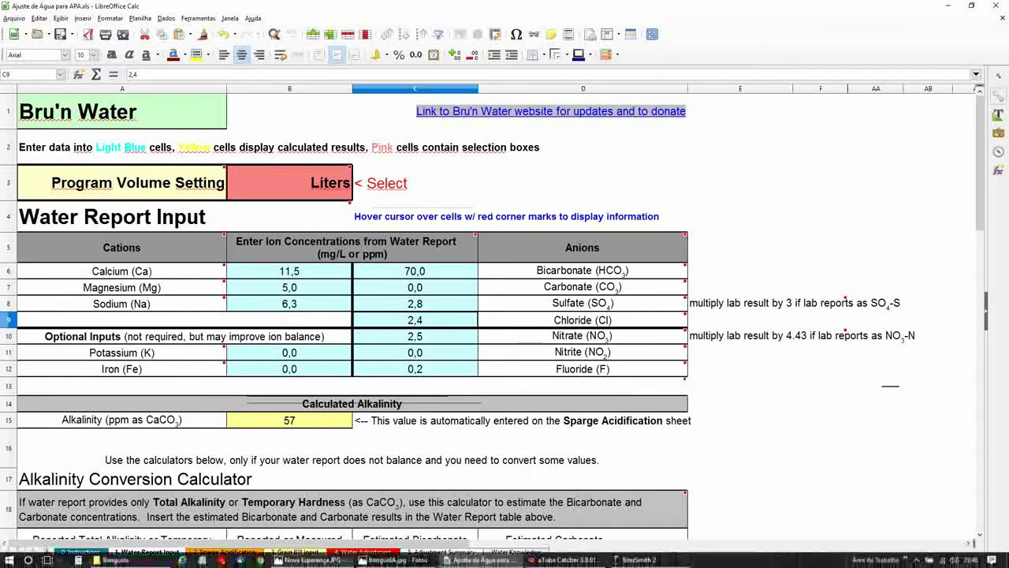
{"action": "left_click", "coordinate": [312, 560]}
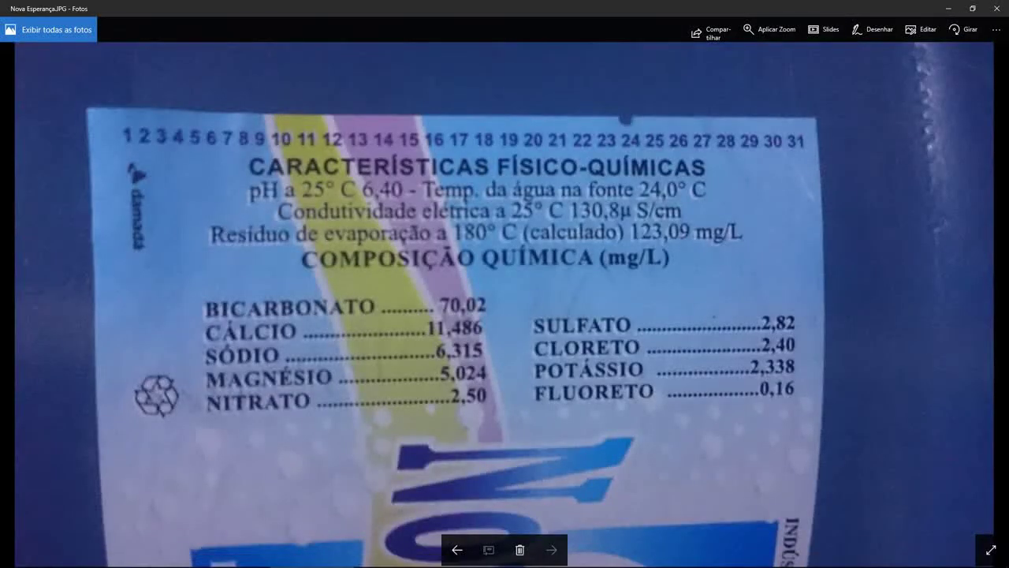
{"action": "key", "text": "alt+Tab"}
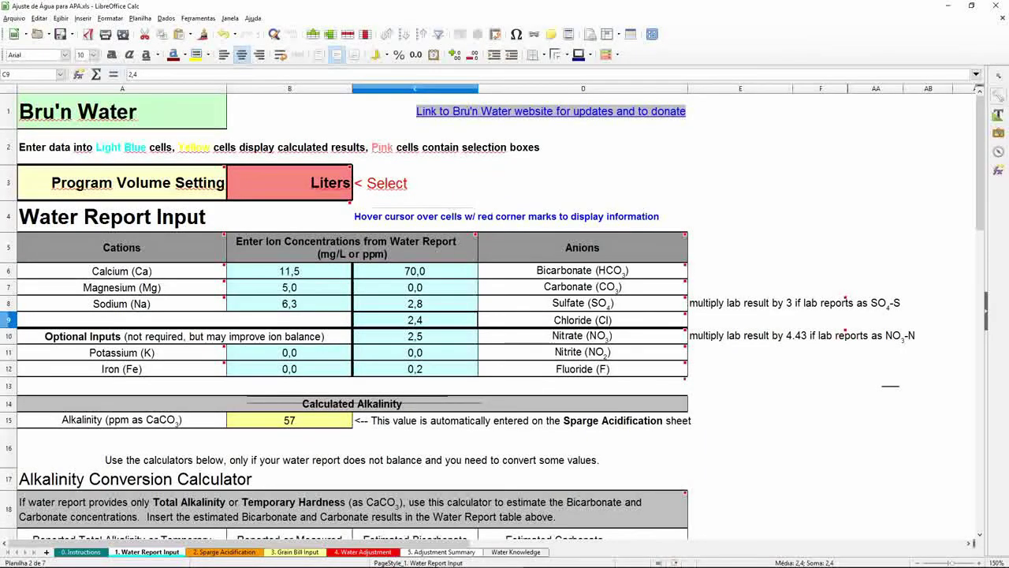
Step: Examine the Alkalinity Conversion Calculator, its water pH input and the Ion Concentration Conversion Calculator below the water report
{"action": "scroll", "coordinate": [505, 316], "scroll_direction": "down", "scroll_amount": 5}
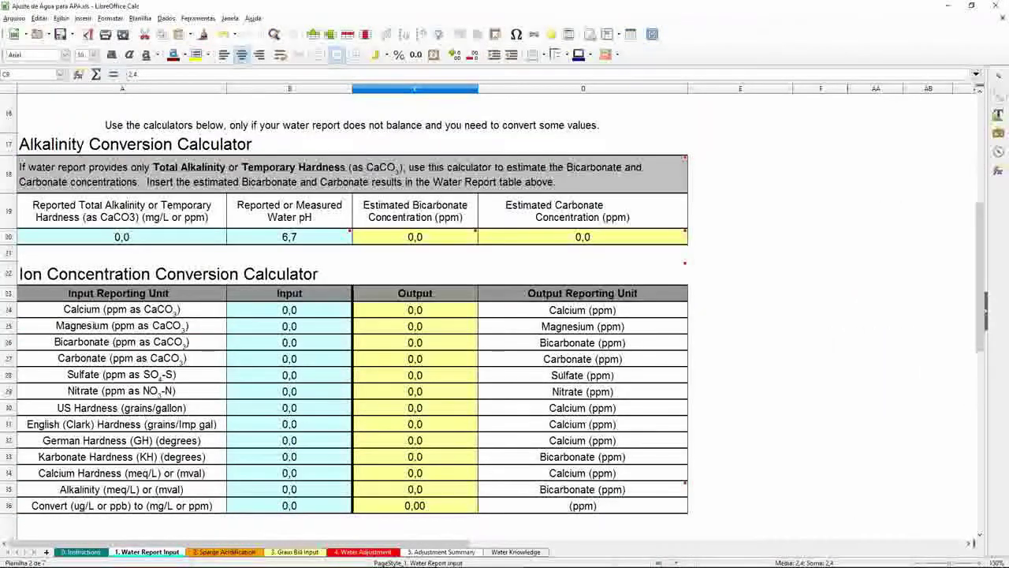
{"action": "scroll", "coordinate": [504, 315], "scroll_direction": "up", "scroll_amount": 3}
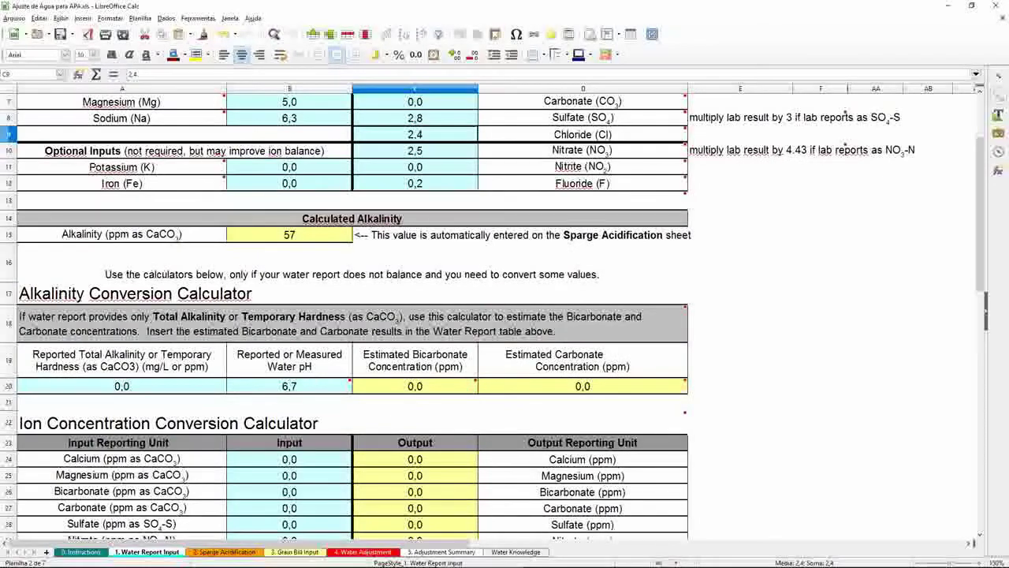
{"action": "left_click", "coordinate": [289, 386]}
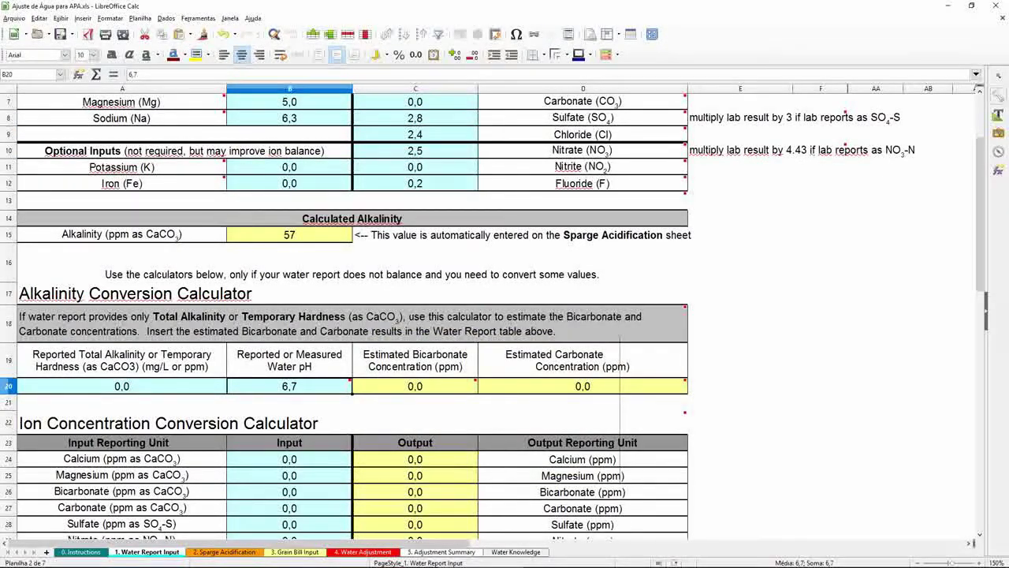
{"action": "scroll", "coordinate": [497, 311], "scroll_direction": "up", "scroll_amount": 2}
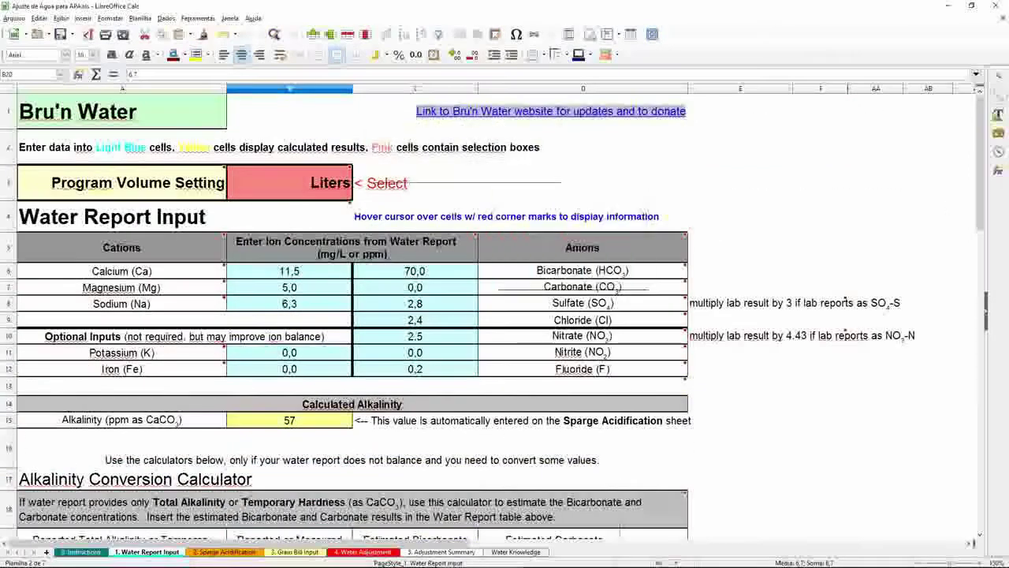
{"action": "scroll", "coordinate": [496, 310], "scroll_direction": "down", "scroll_amount": 3}
{"action": "scroll", "coordinate": [497, 311], "scroll_direction": "up", "scroll_amount": 1}
{"action": "scroll", "coordinate": [347, 315], "scroll_direction": "up", "scroll_amount": 2}
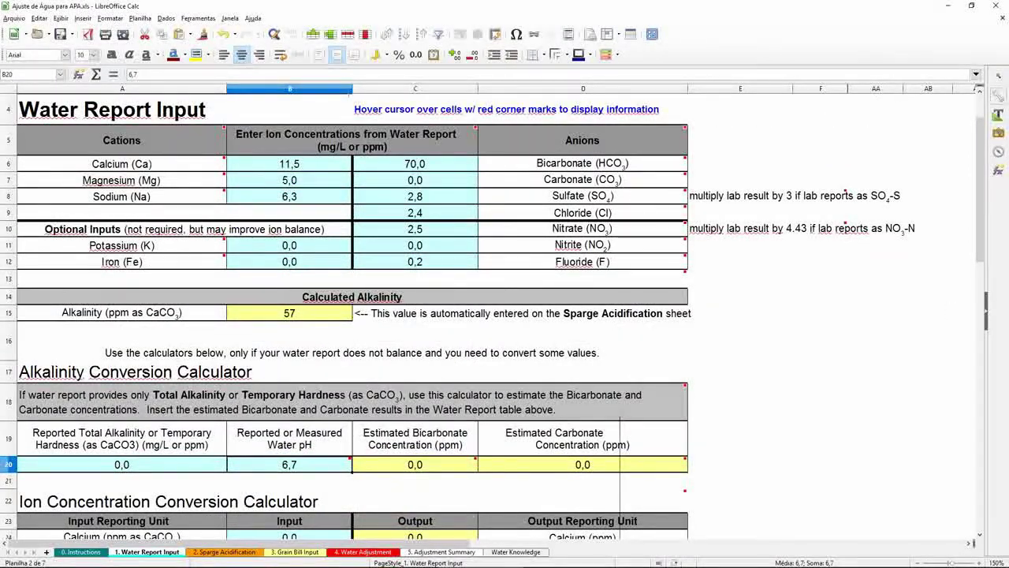
Step: Glance at the Grain Bill Input sheet and read the Starting Water pH note on the Sparge Acidification sheet
{"action": "key", "text": "ctrl+Page_Down"}
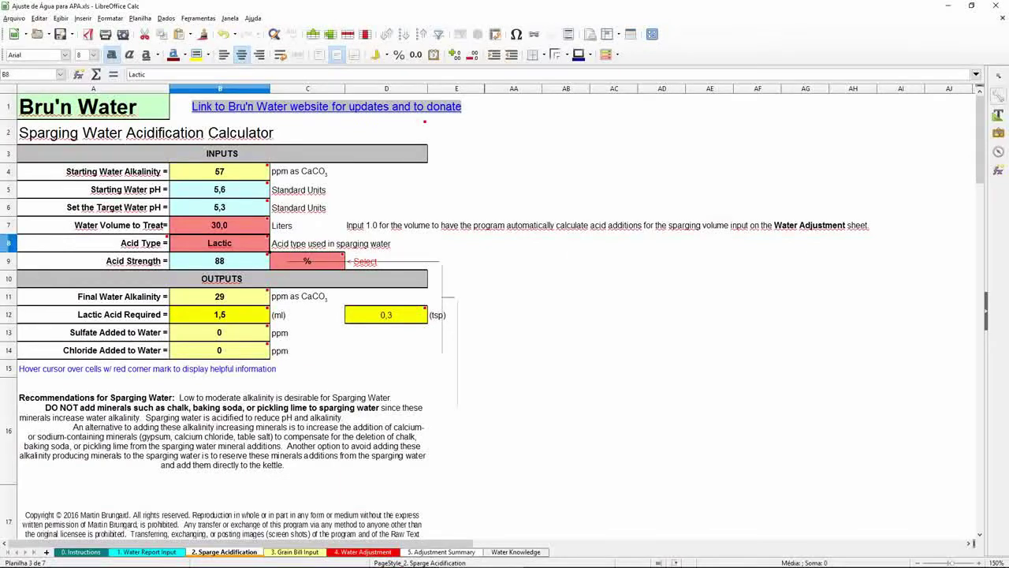
{"action": "key", "text": "ctrl+Page_Down"}
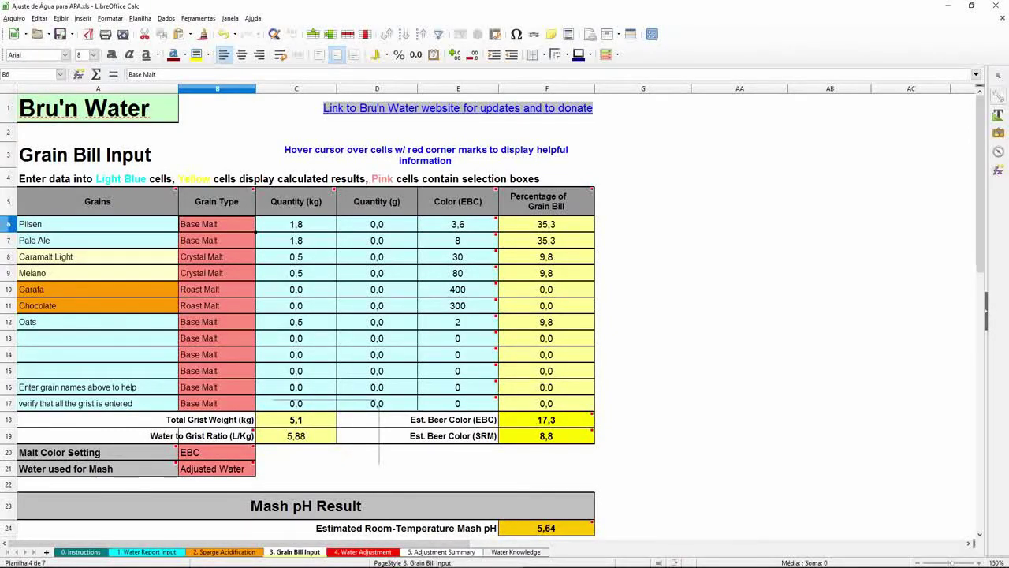
{"action": "key", "text": "ctrl+Page_Up"}
{"action": "mouse_move", "coordinate": [219, 189]}
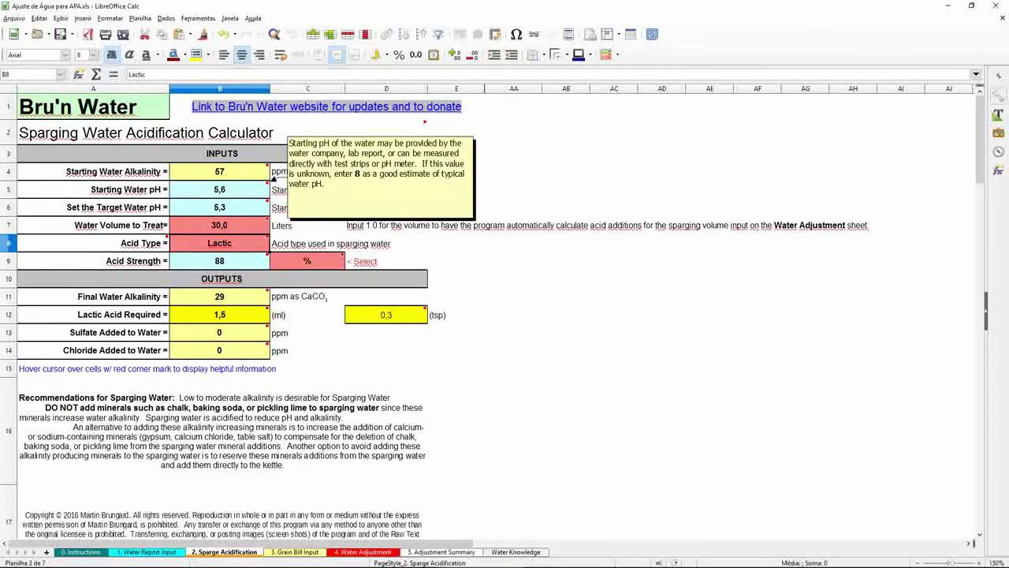
Step: Check the available acid types for the sparge water, keeping Lactic, and look at the Acid Strength input
{"action": "mouse_move", "coordinate": [269, 203]}
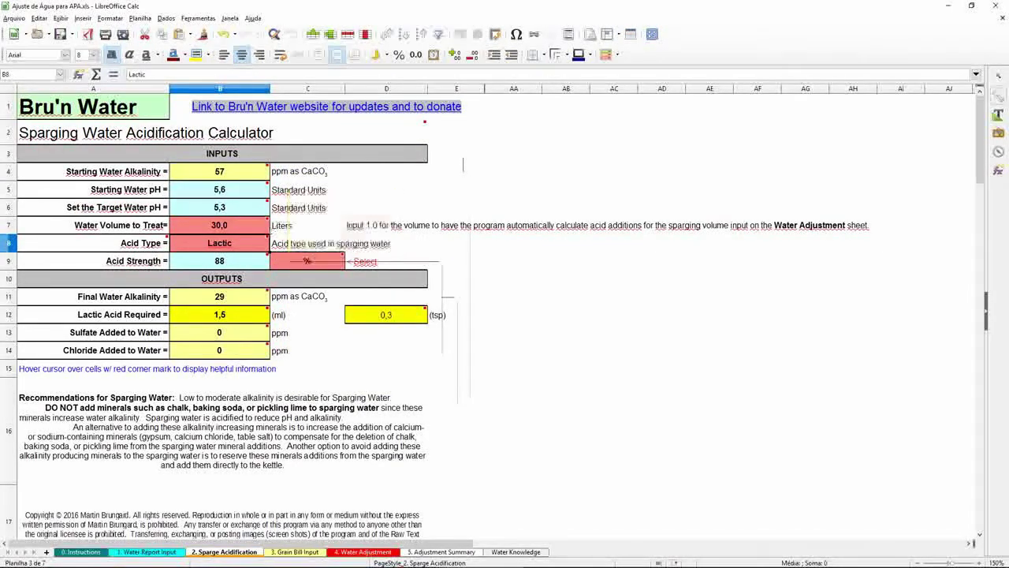
{"action": "left_click", "coordinate": [273, 246]}
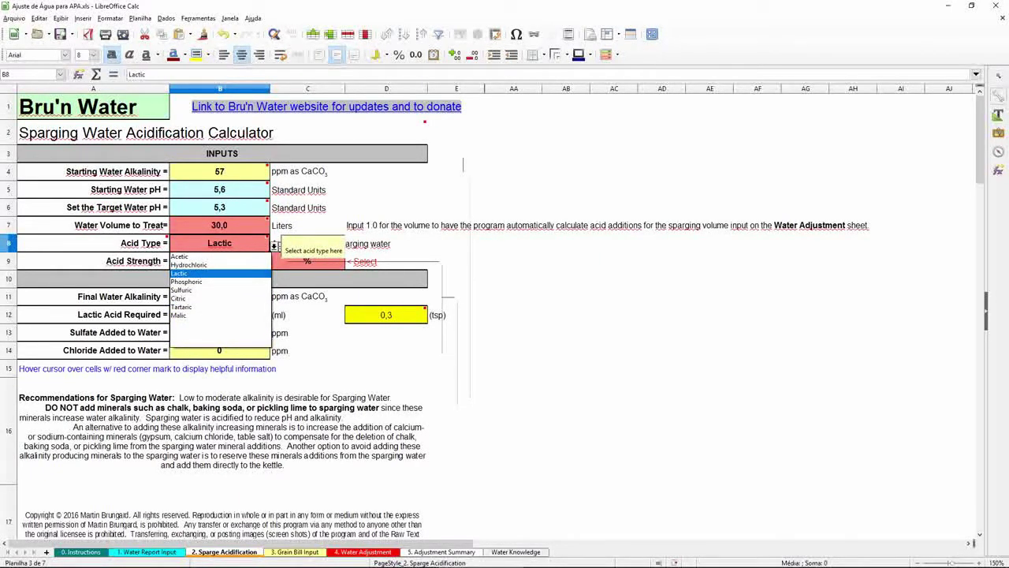
{"action": "left_click", "coordinate": [274, 246]}
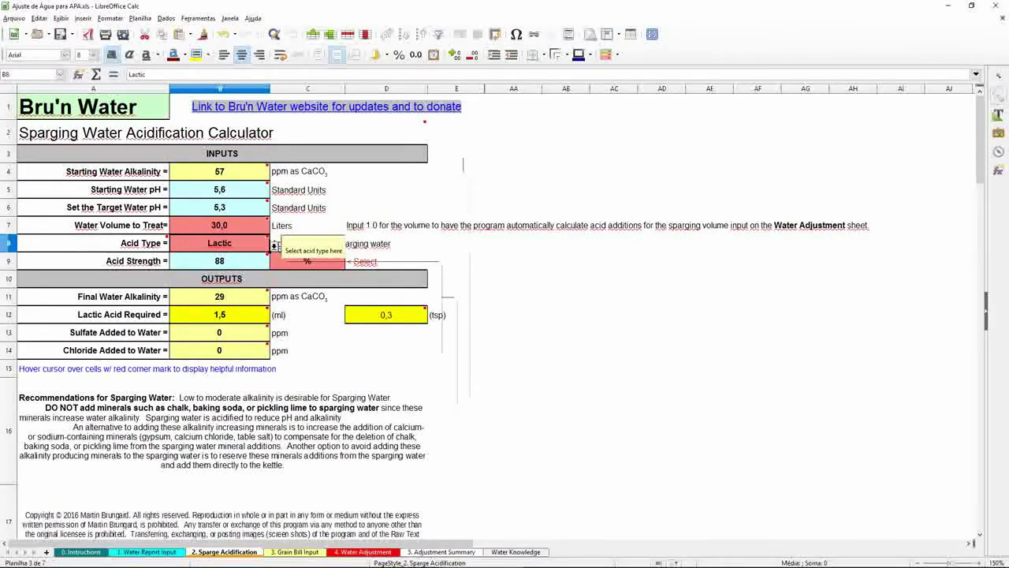
{"action": "key", "text": "Down"}
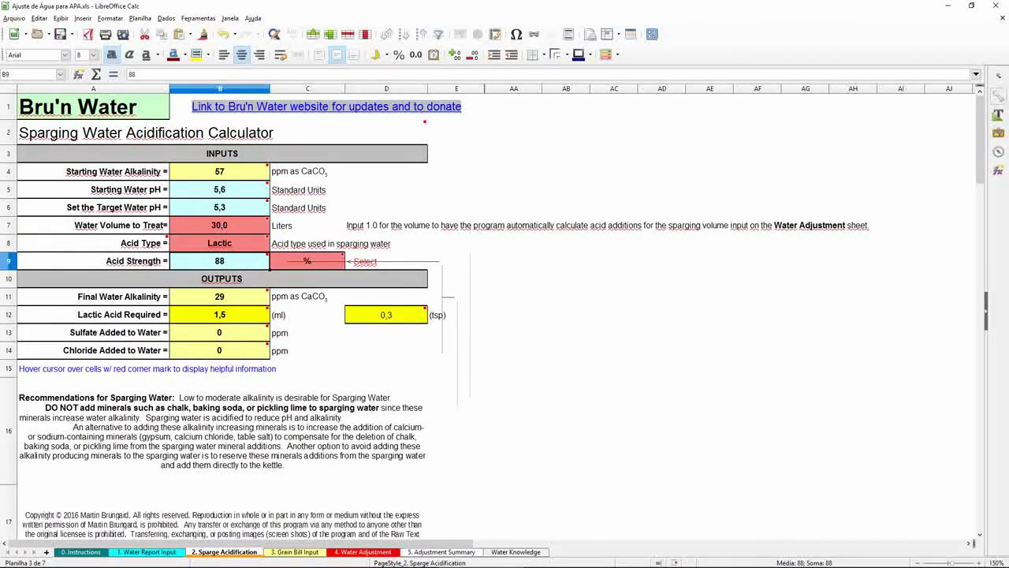
Step: Open the Grain Bill Input sheet and go through the grain names from Pilsen down the Grains column
{"action": "key", "text": "ctrl+Page_Down"}
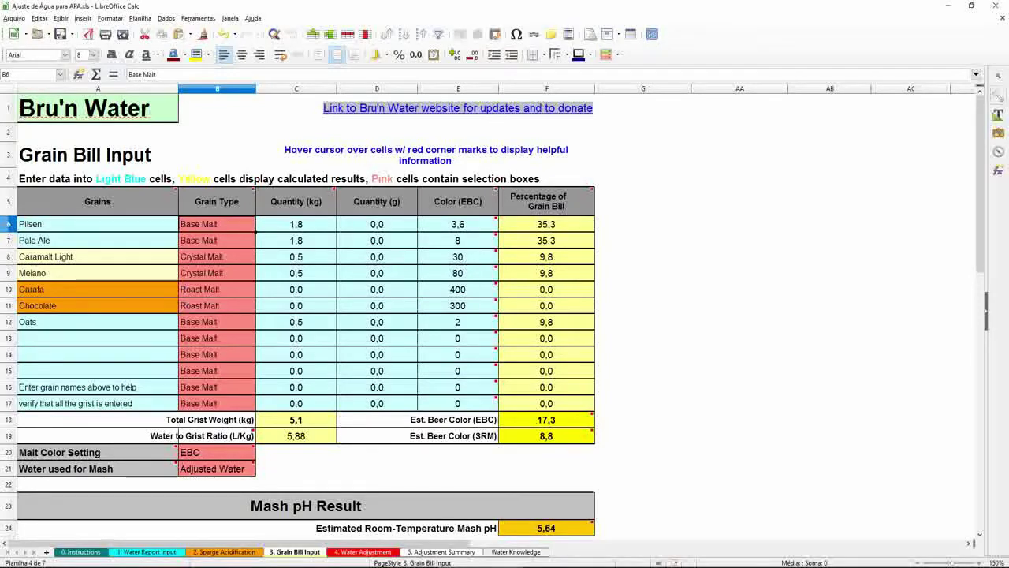
{"action": "left_click", "coordinate": [97, 224]}
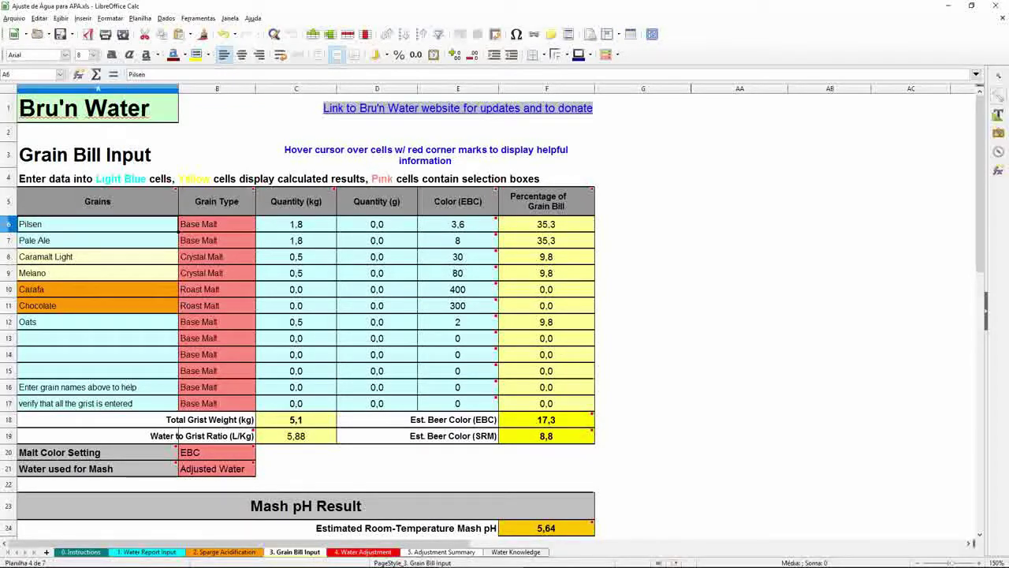
{"action": "key", "text": "Down"}
{"action": "key", "text": "Down"}
{"action": "key", "text": "Down"}
{"action": "key", "text": "Down"}
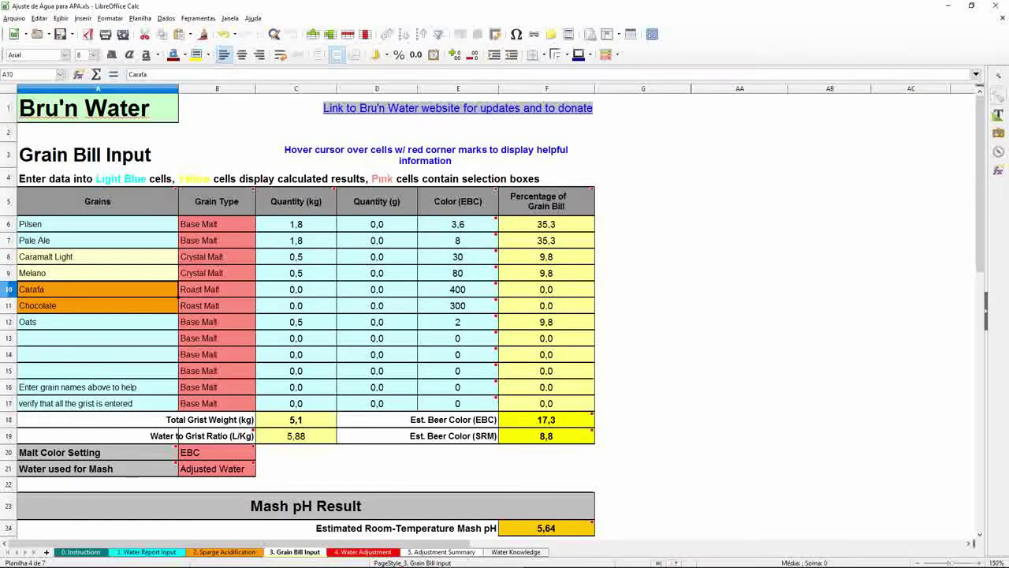
{"action": "key", "text": "Down"}
{"action": "key", "text": "Down"}
{"action": "left_click", "coordinate": [97, 224]}
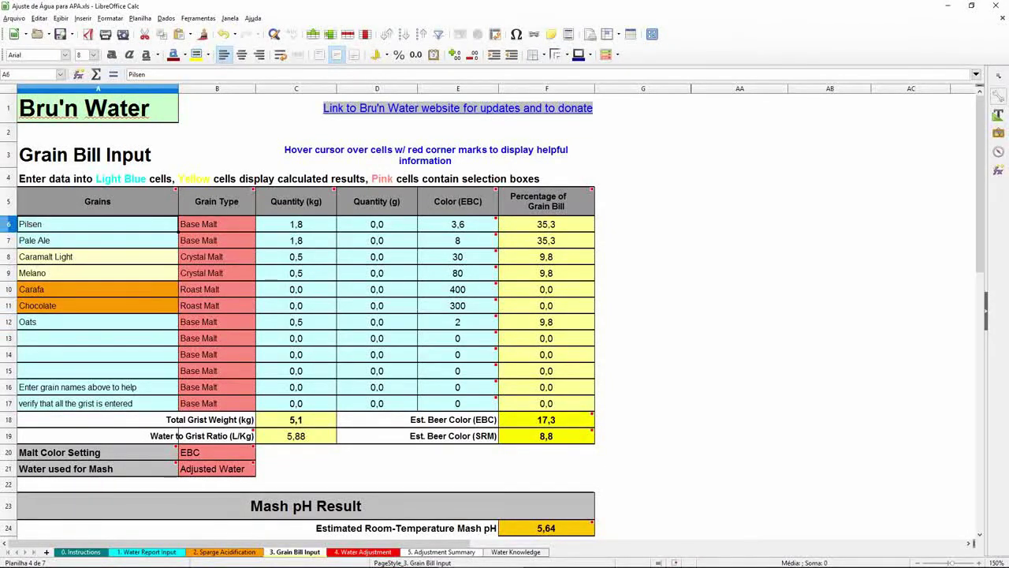
Step: Check the grain type choices for Pilsen, keeping Base Malt, and look at its quantity in kilograms
{"action": "key", "text": "Right"}
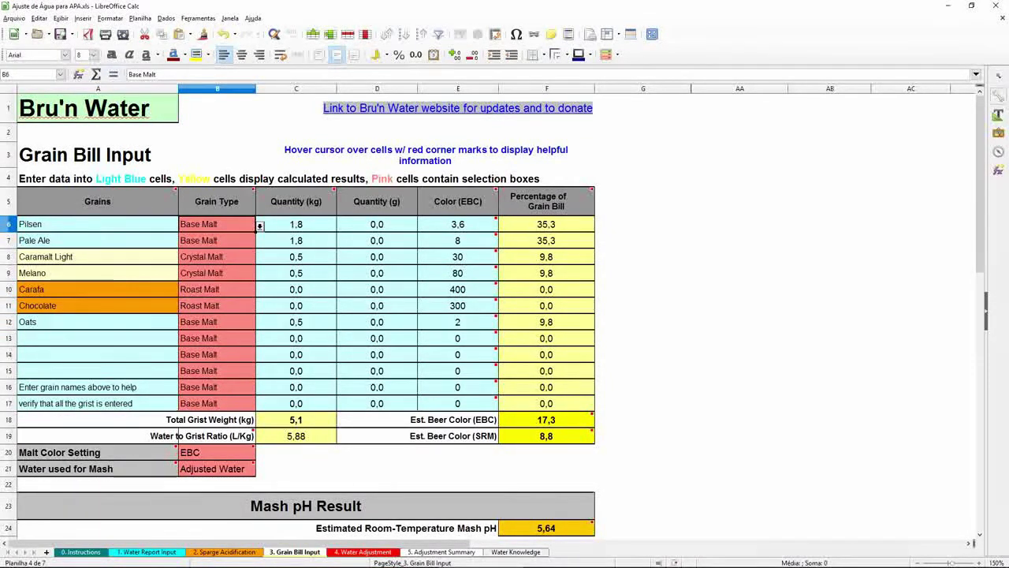
{"action": "key", "text": "alt+Down"}
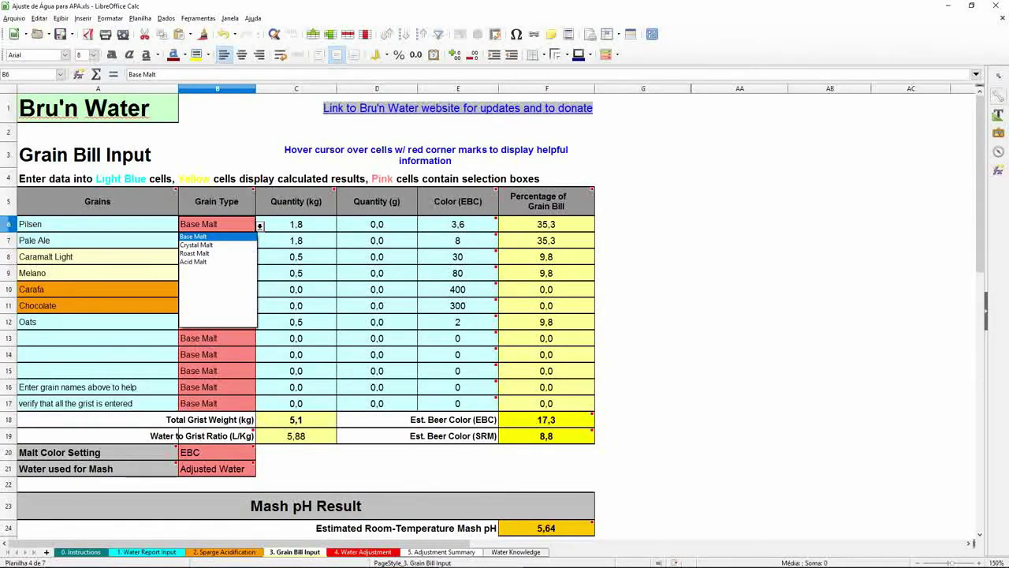
{"action": "key", "text": "Escape"}
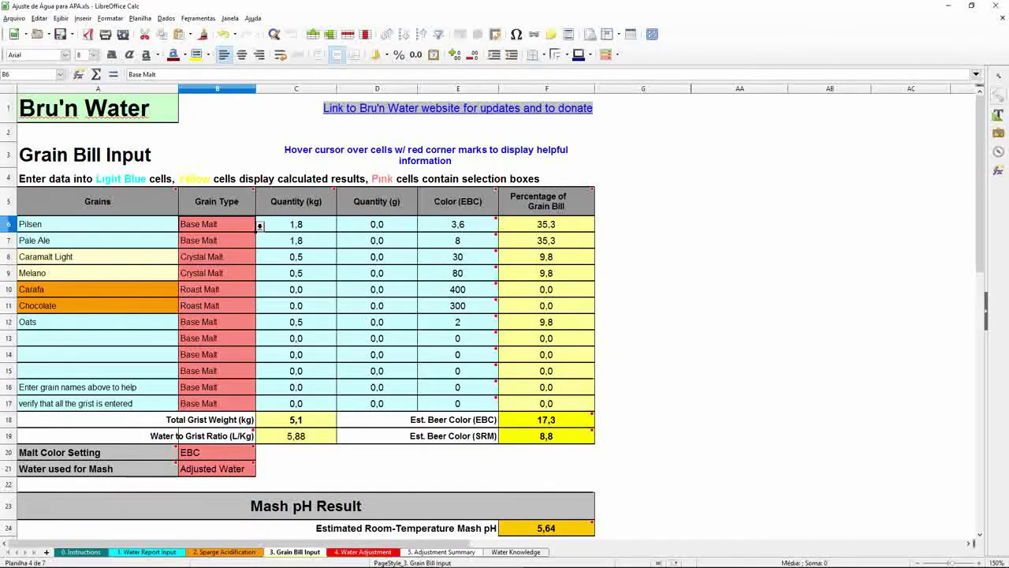
{"action": "key", "text": "Right"}
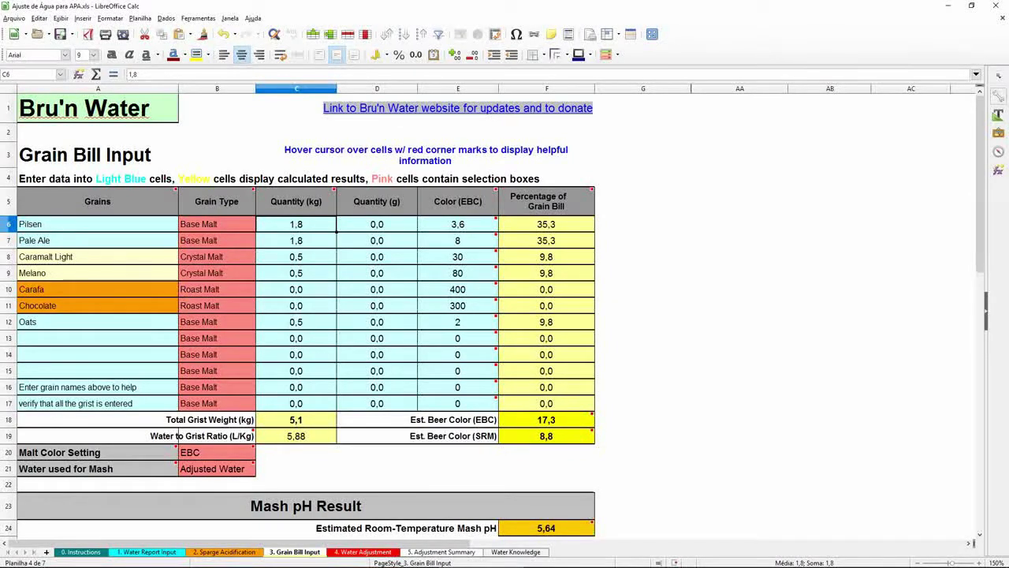
Step: Read the note on the malt color rating and check the Pilsen color plus the Melano quantity and color
{"action": "mouse_move", "coordinate": [499, 193]}
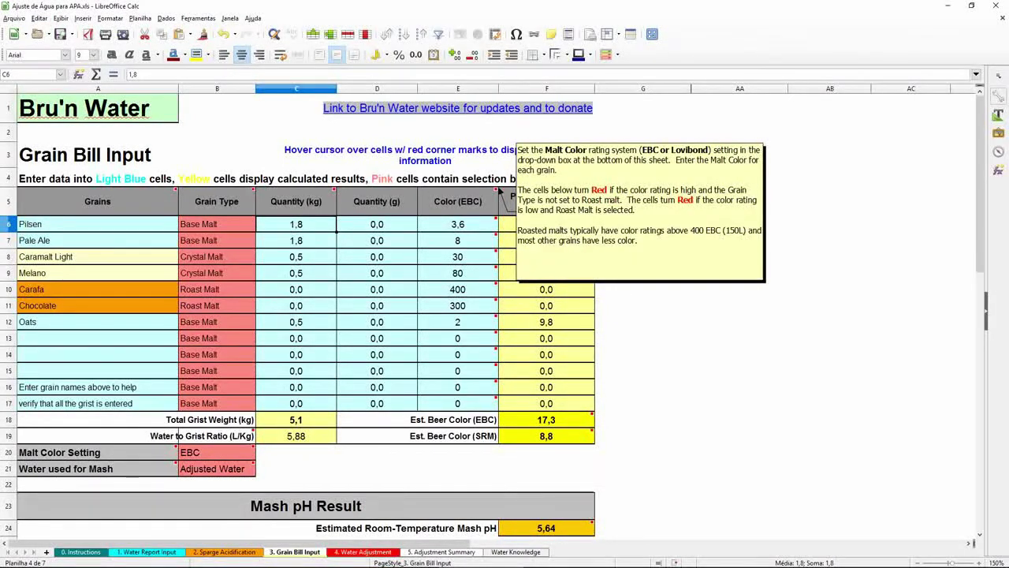
{"action": "left_click", "coordinate": [496, 223]}
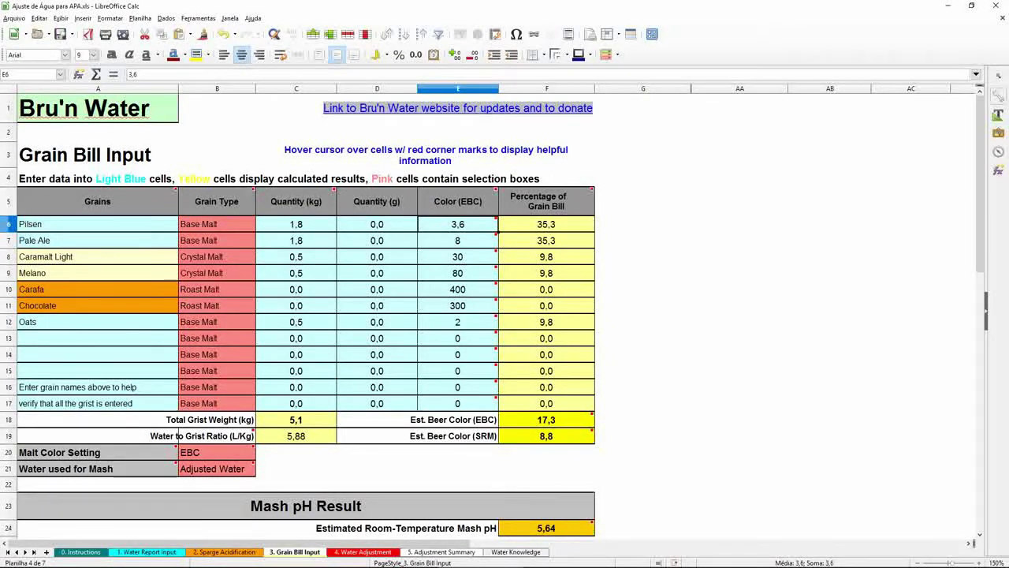
{"action": "mouse_move", "coordinate": [500, 251]}
{"action": "left_click", "coordinate": [296, 273]}
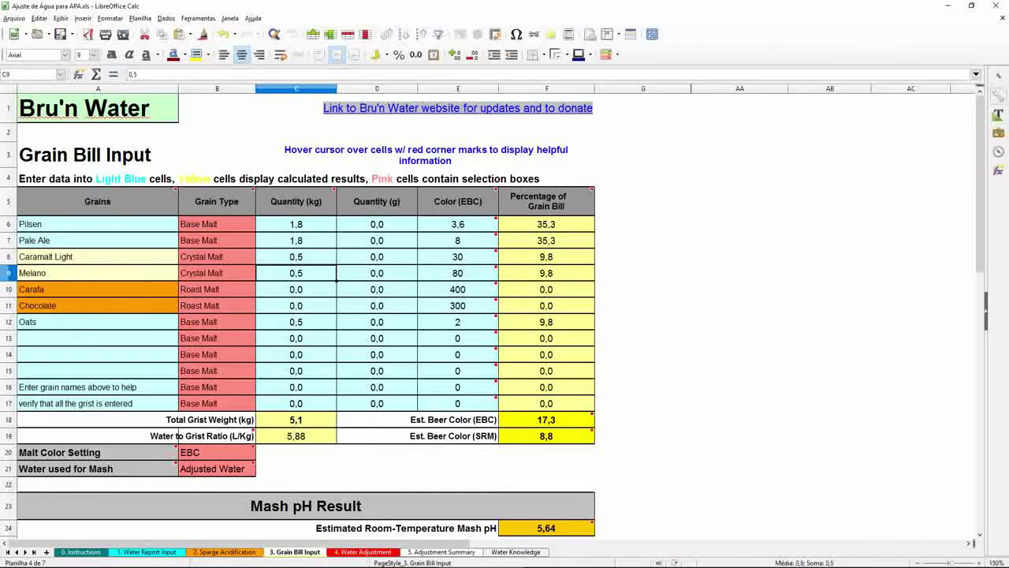
{"action": "left_click", "coordinate": [457, 273]}
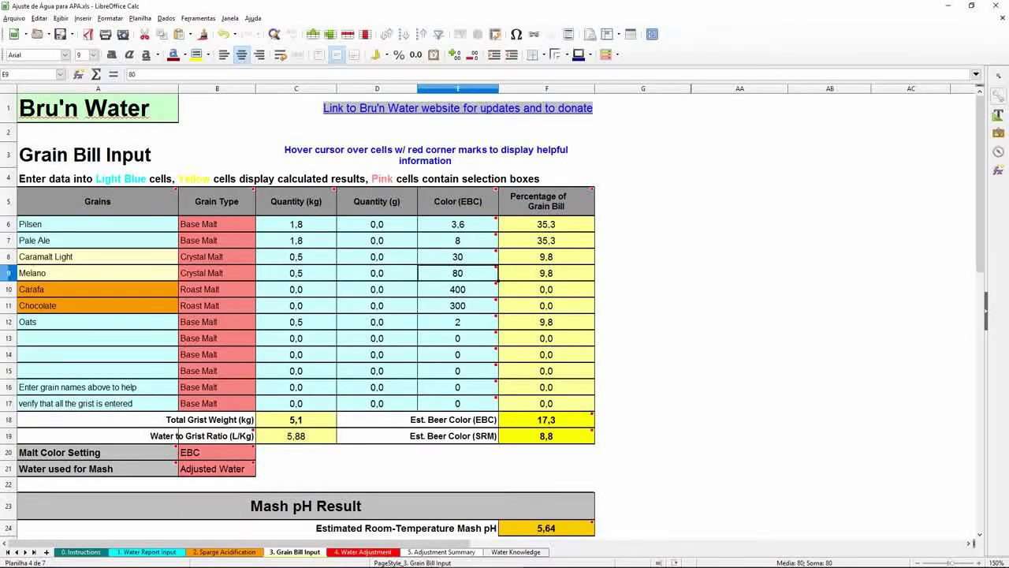
Step: Check the Oats quantity and examine the Mash pH Result together with the suggested mash pH ranges
{"action": "left_click", "coordinate": [295, 321]}
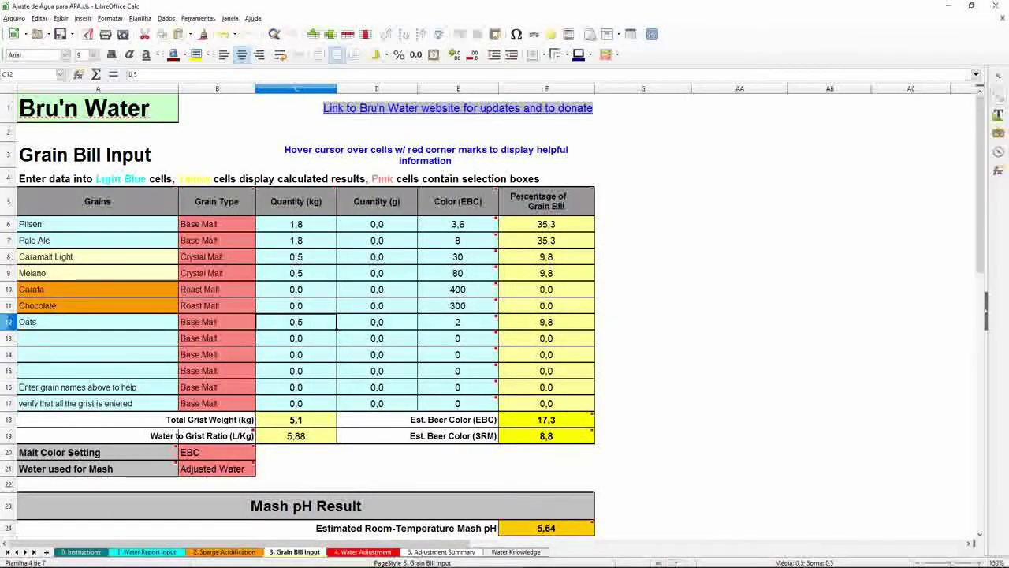
{"action": "scroll", "coordinate": [300, 316], "scroll_direction": "down", "scroll_amount": 2}
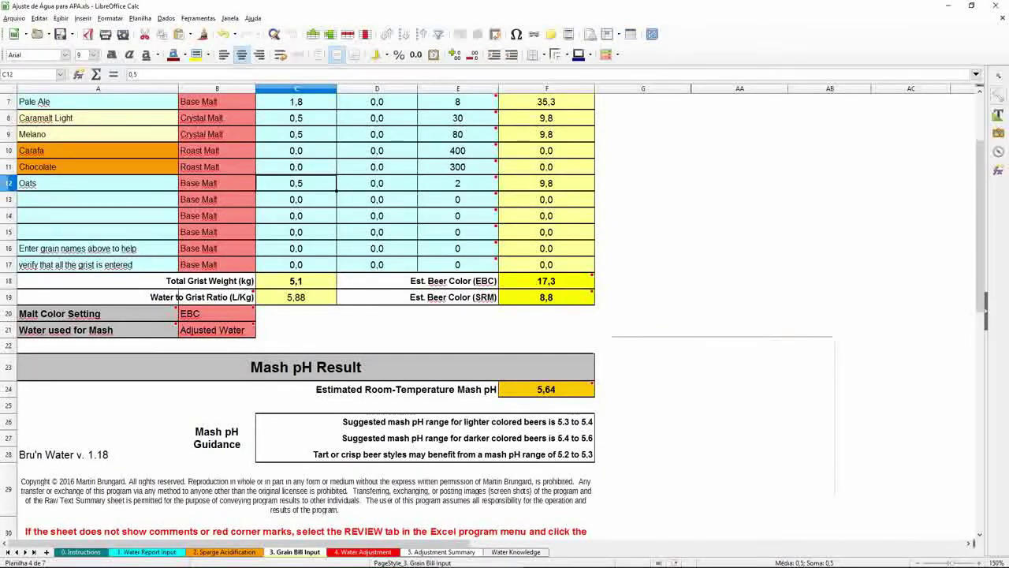
{"action": "mouse_move", "coordinate": [546, 389]}
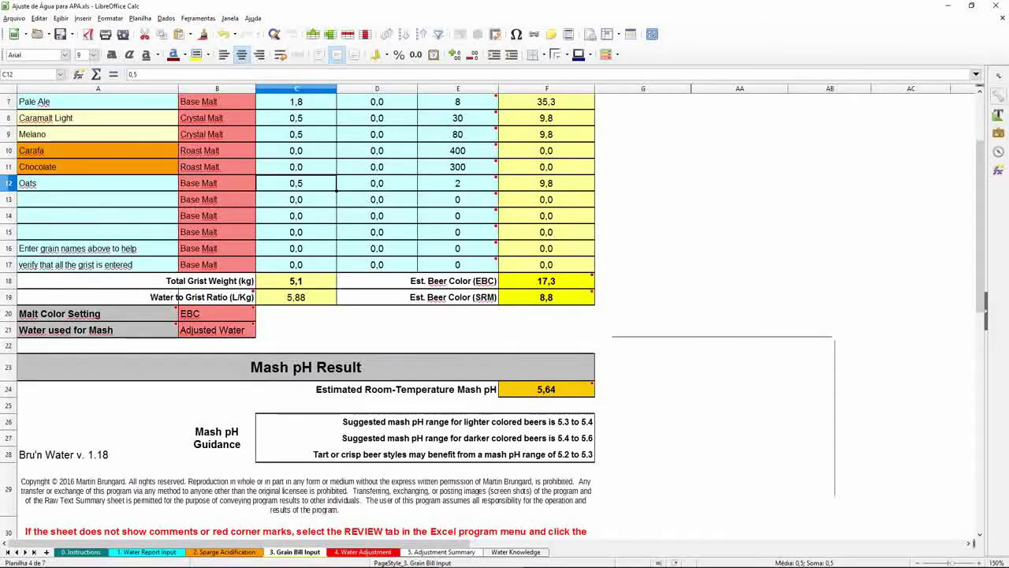
Step: Return to the Sparge Acidification sheet and recheck the starting pH, target pH, water volume and acid type inputs
{"action": "key", "text": "ctrl+Page_Up"}
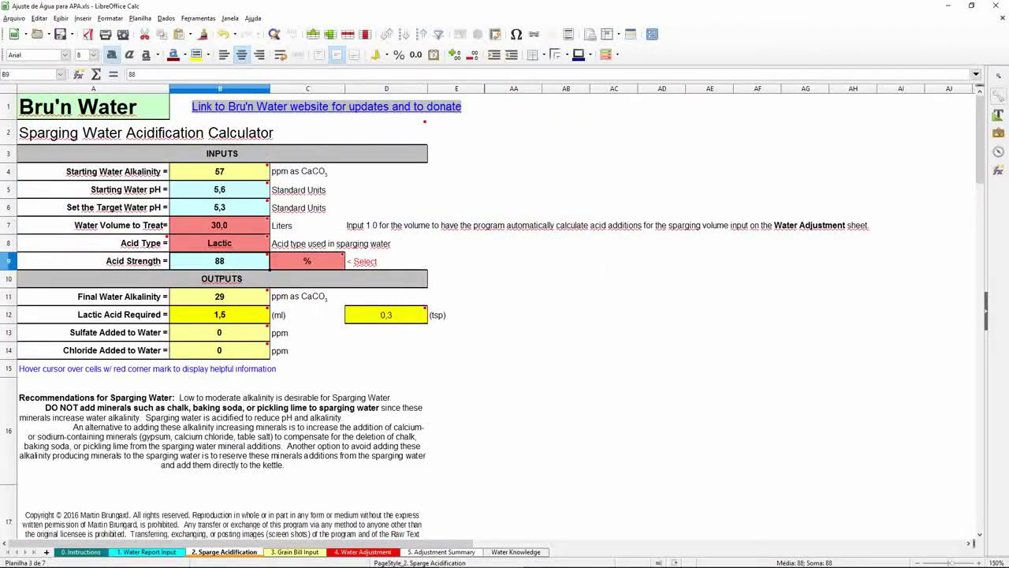
{"action": "left_click", "coordinate": [219, 189]}
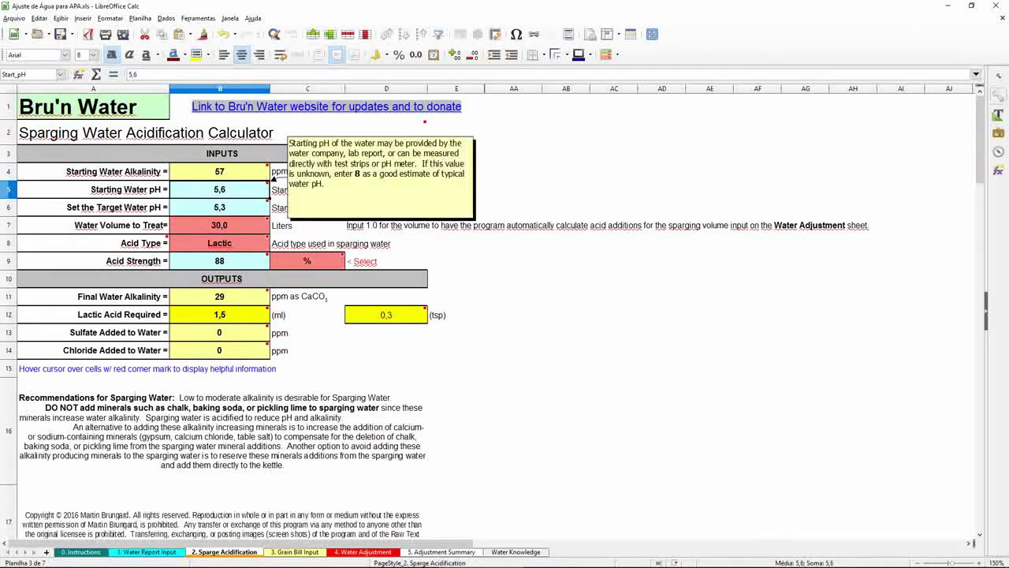
{"action": "left_click", "coordinate": [219, 207]}
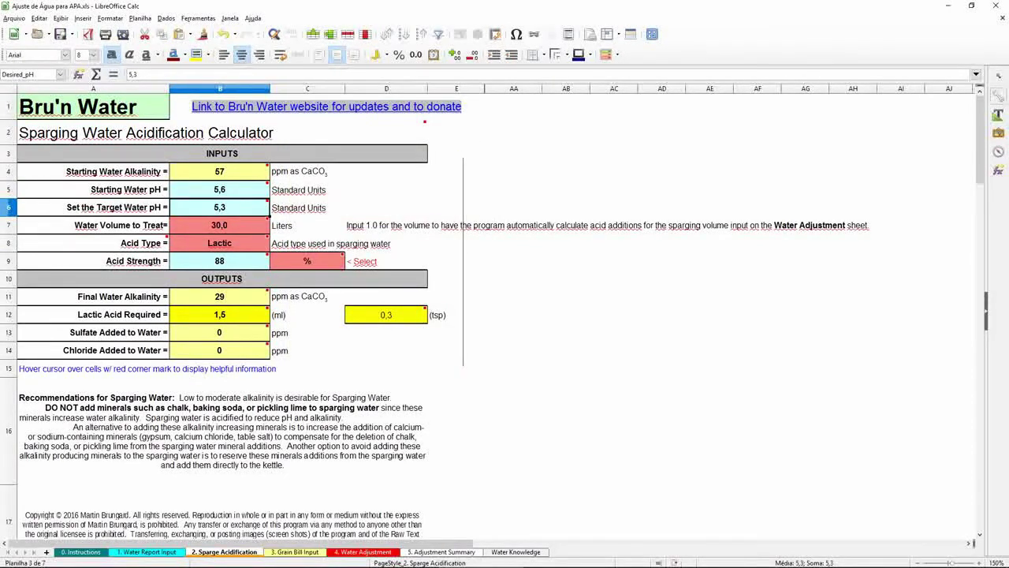
{"action": "left_click", "coordinate": [219, 225]}
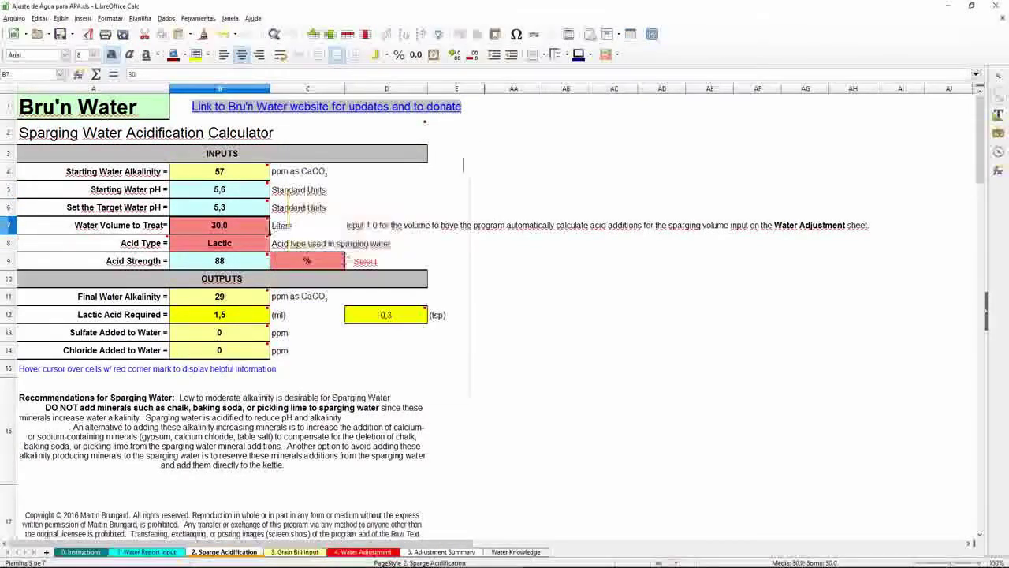
{"action": "left_click", "coordinate": [268, 243]}
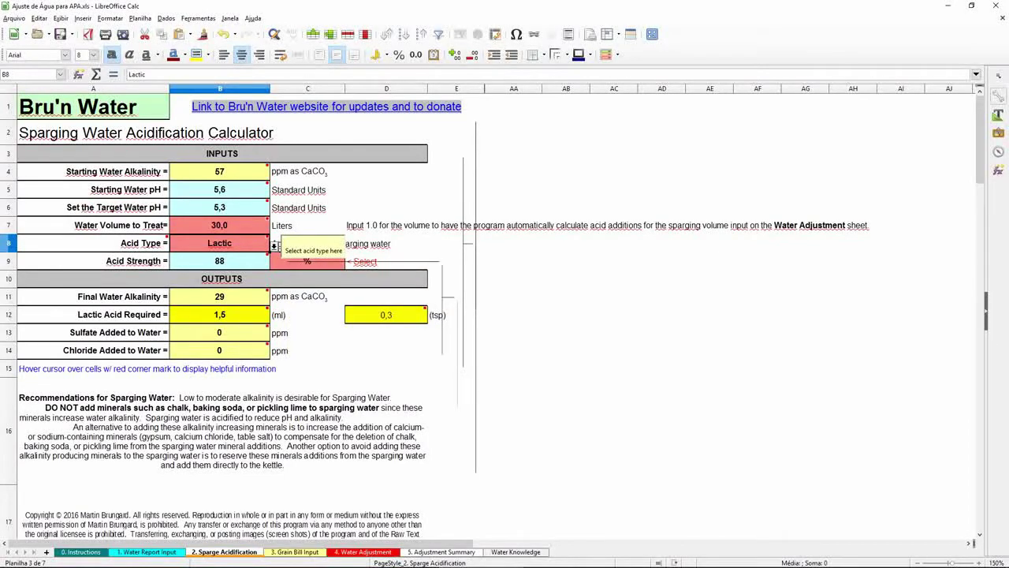
Step: Revisit the mash pH guidance on the Grain Bill Input sheet and examine the Water Adjustment sheet's profiles and mineral additions
{"action": "key", "text": "ctrl+Page_Down"}
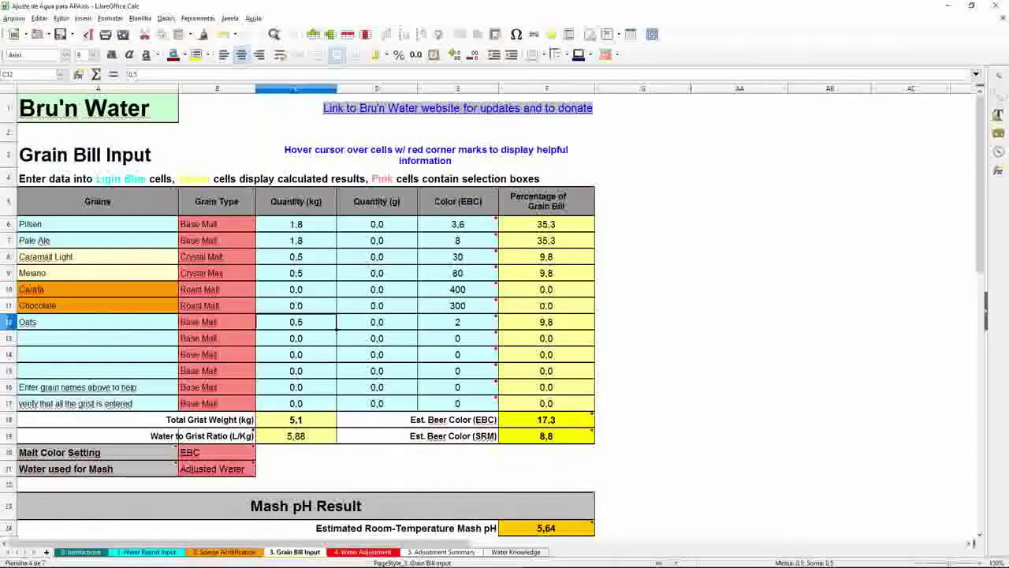
{"action": "scroll", "coordinate": [299, 315], "scroll_direction": "down", "scroll_amount": 1}
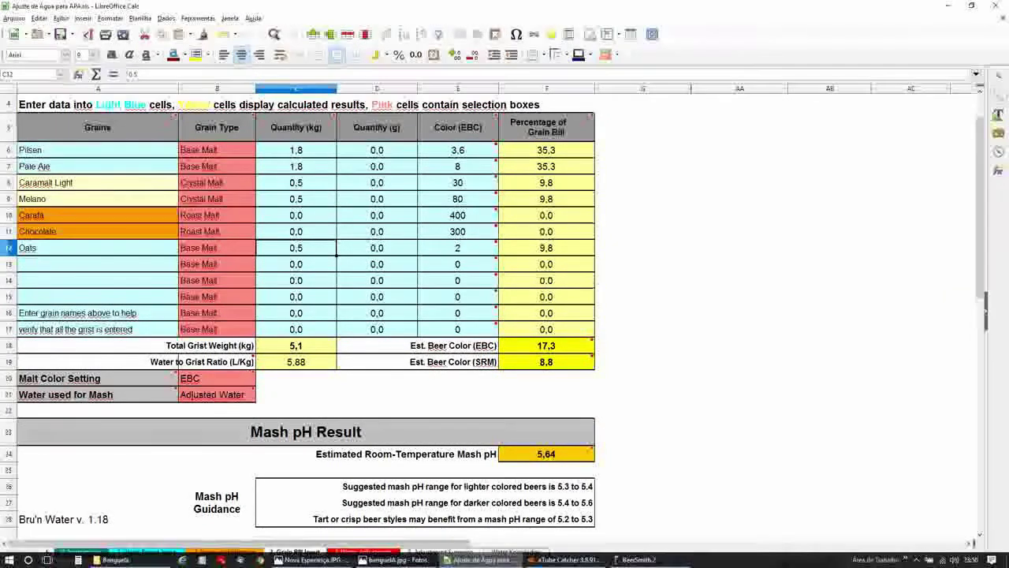
{"action": "key", "text": "ctrl+Page_Down"}
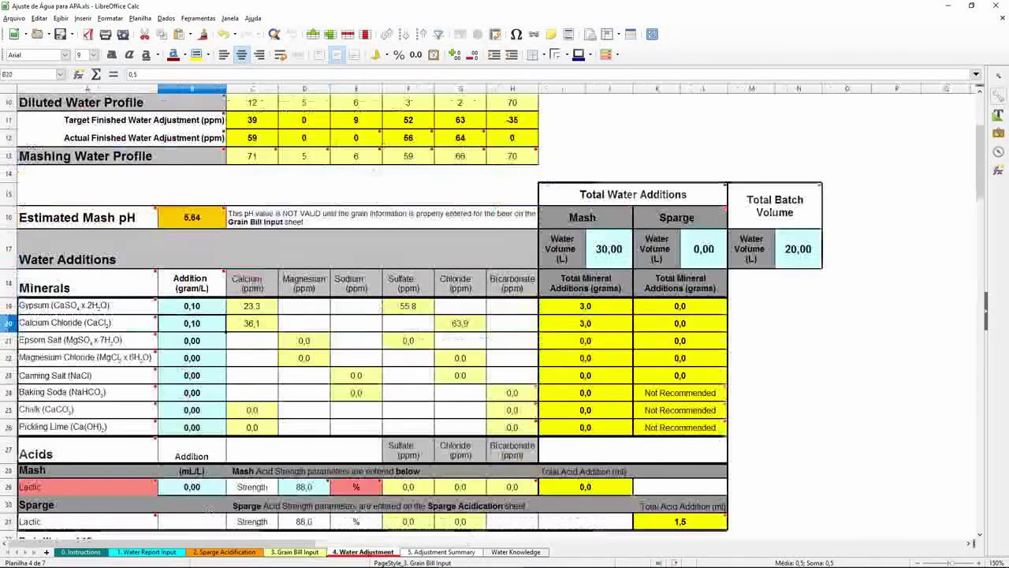
{"action": "scroll", "coordinate": [228, 120], "scroll_direction": "up", "scroll_amount": 3}
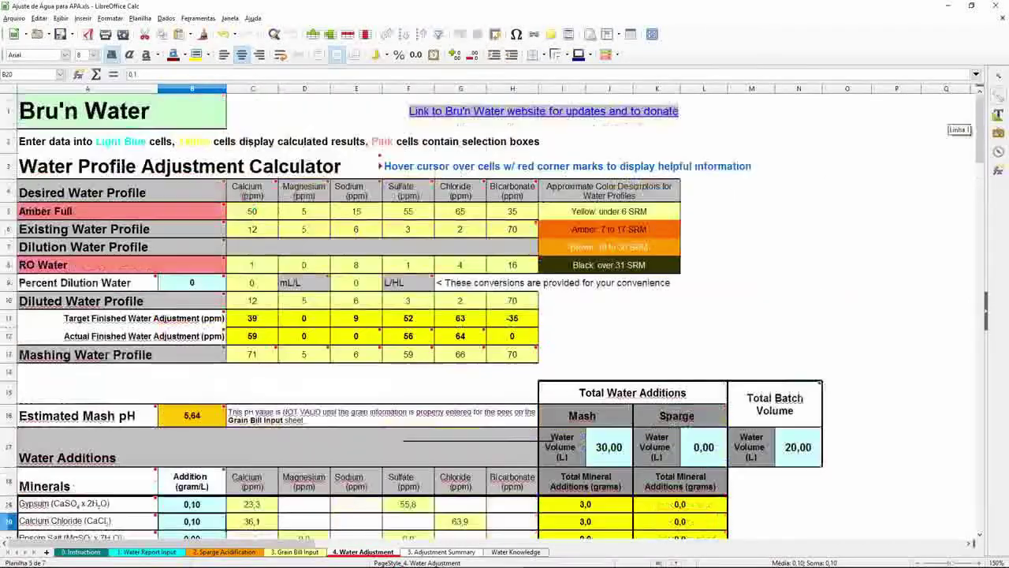
{"action": "scroll", "coordinate": [228, 120], "scroll_direction": "down", "scroll_amount": 1}
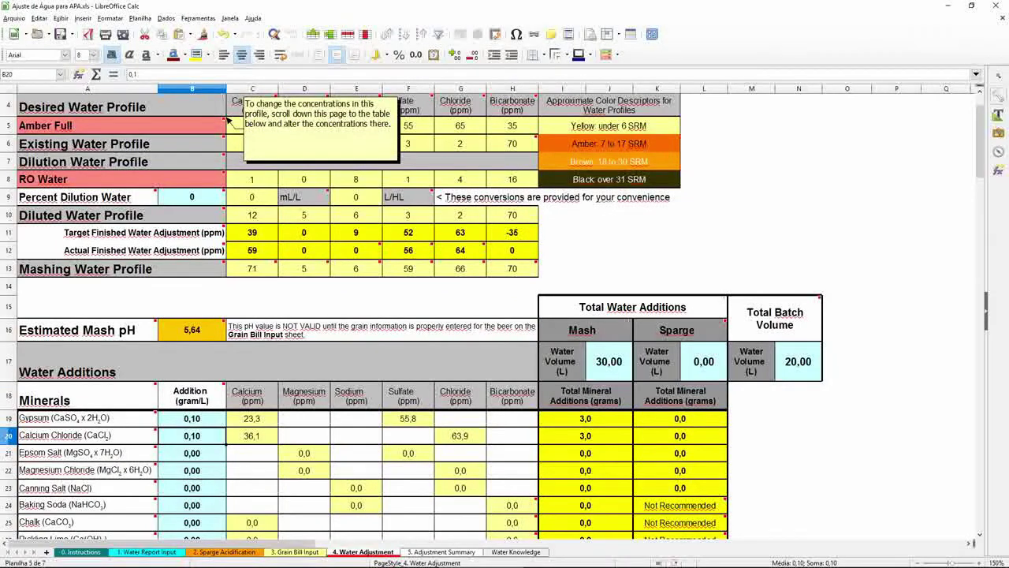
Step: Browse the list of desired water profiles, such as the city, Yellow, Amber and Brown ones, and keep Amber Full
{"action": "left_click", "coordinate": [227, 123]}
{"action": "left_click", "coordinate": [230, 128]}
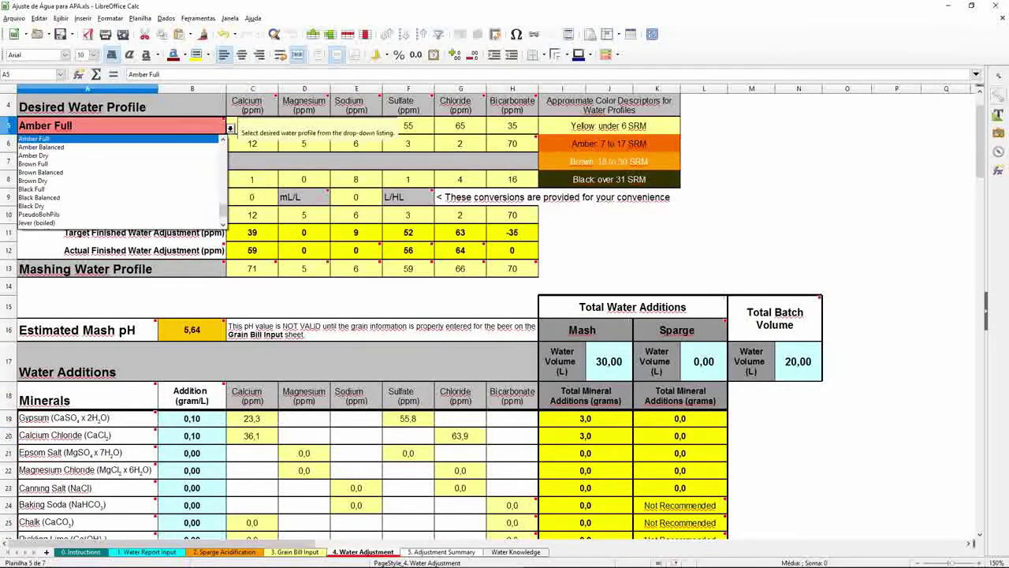
{"action": "scroll", "coordinate": [121, 180], "scroll_direction": "up", "scroll_amount": 13}
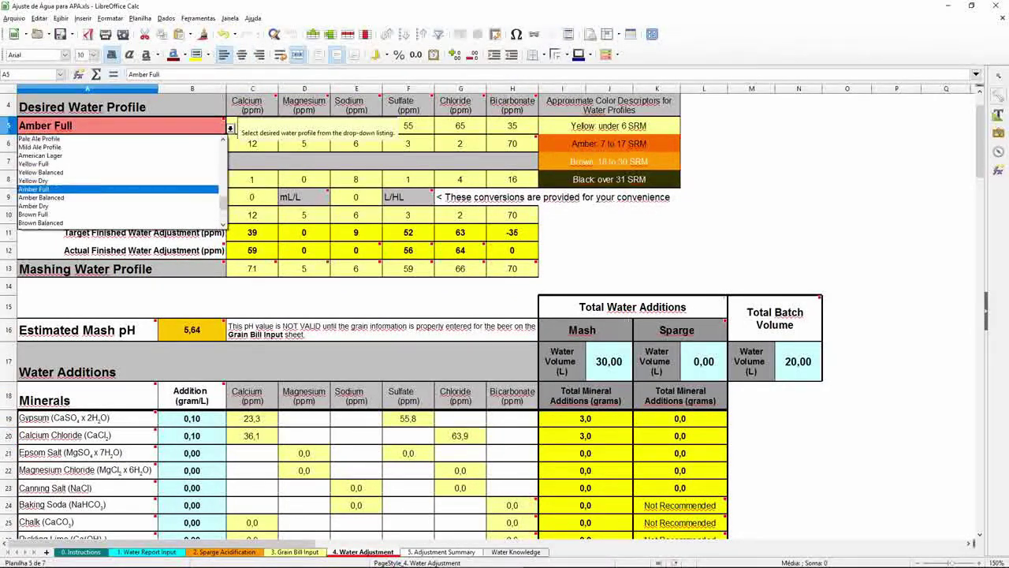
{"action": "scroll", "coordinate": [122, 180], "scroll_direction": "up", "scroll_amount": 3}
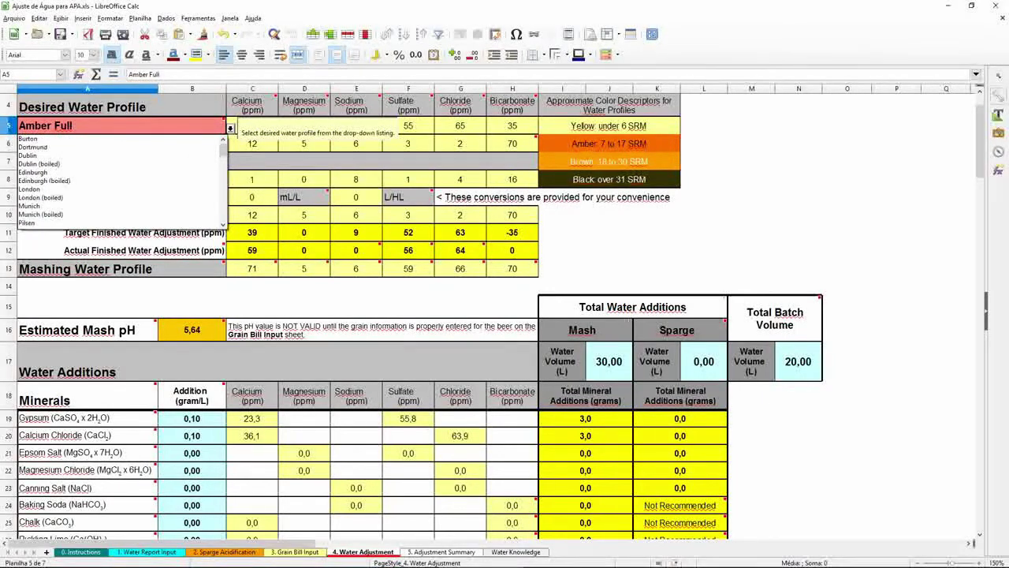
{"action": "scroll", "coordinate": [119, 181], "scroll_direction": "down", "scroll_amount": 3}
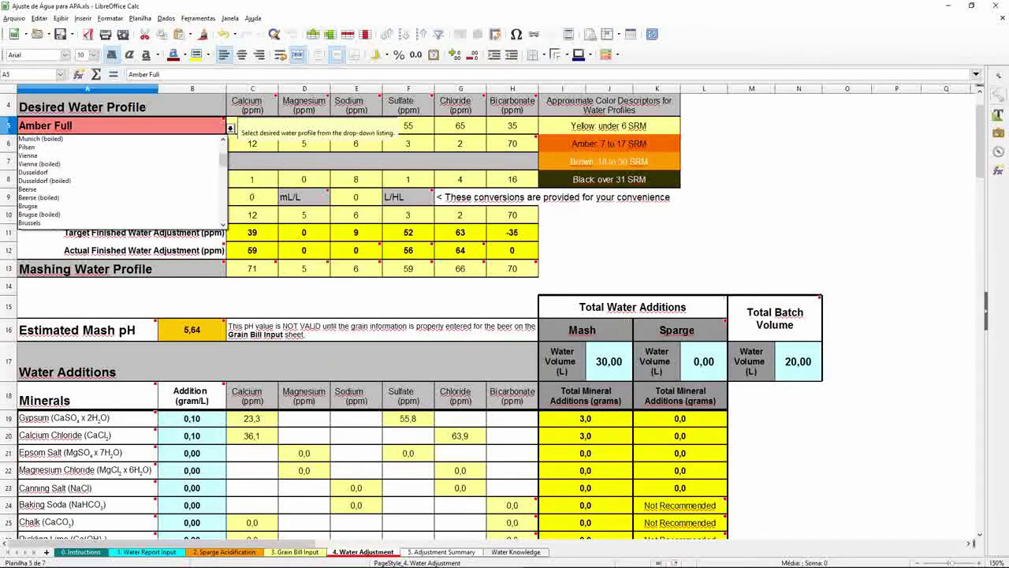
{"action": "scroll", "coordinate": [119, 181], "scroll_direction": "down", "scroll_amount": 4}
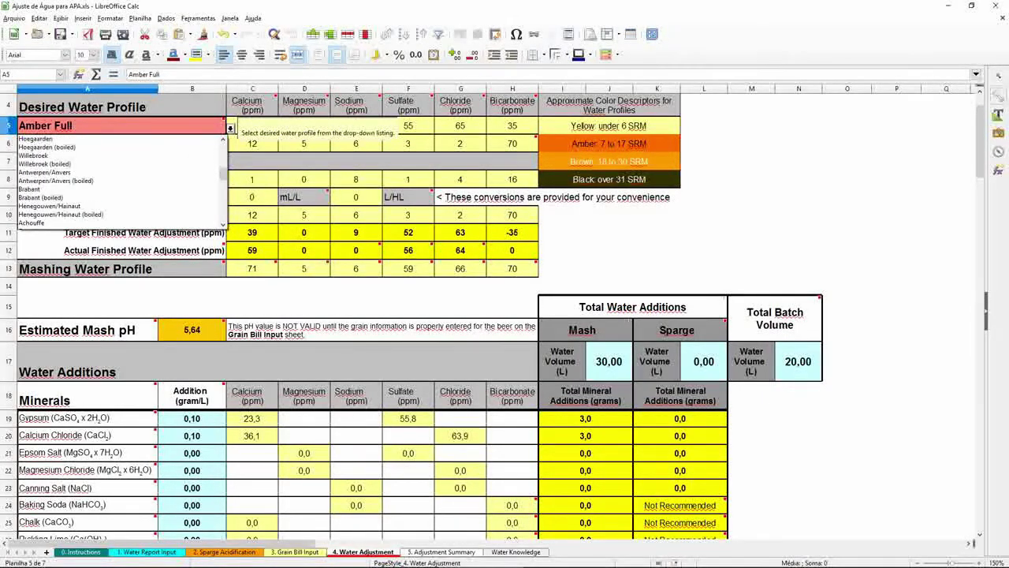
{"action": "scroll", "coordinate": [118, 182], "scroll_direction": "down", "scroll_amount": 3}
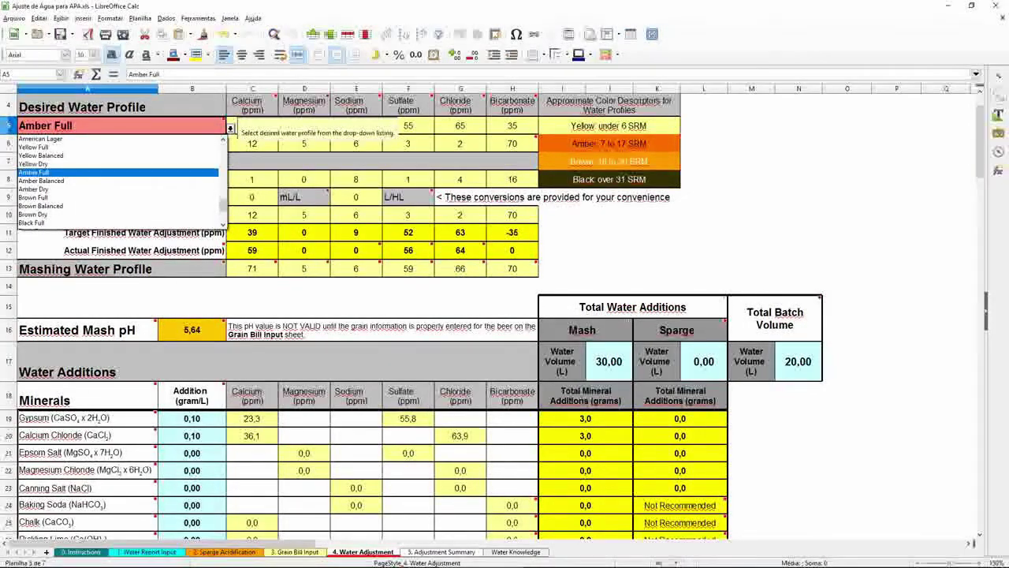
{"action": "key", "text": "Escape"}
{"action": "mouse_move", "coordinate": [231, 164]}
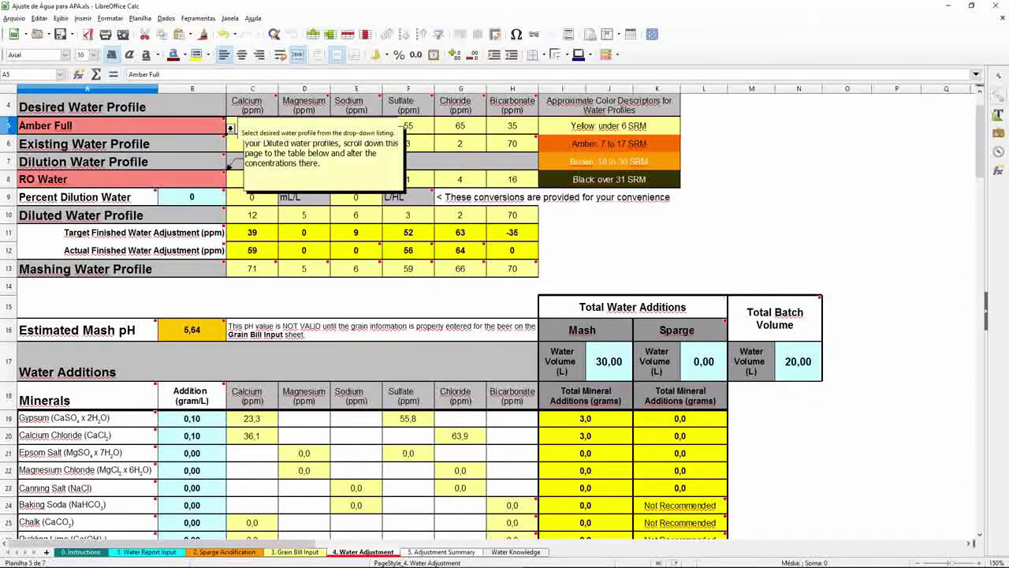
{"action": "left_click", "coordinate": [704, 124]}
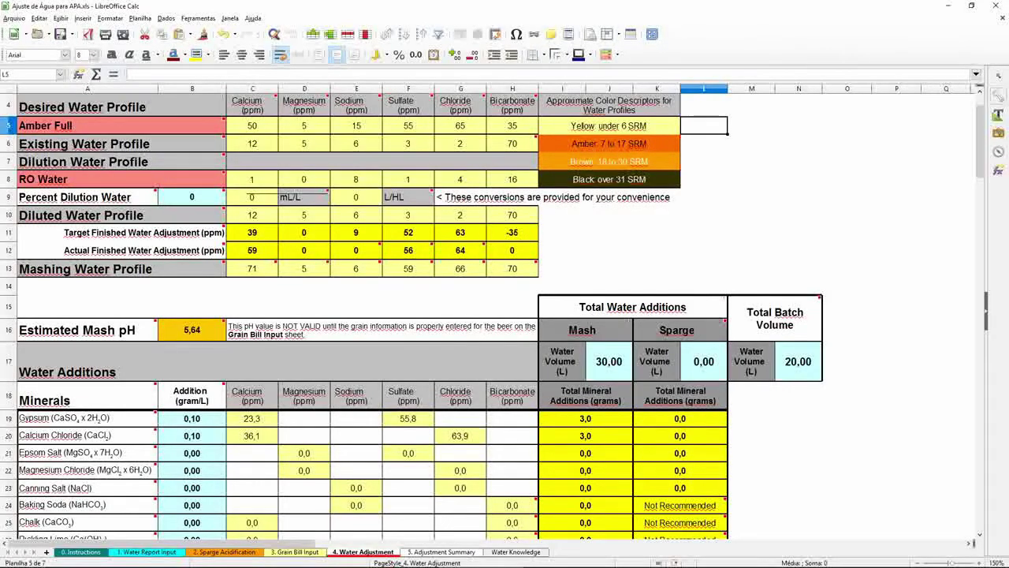
Step: Compare the target and actual finished water adjustments with the mineral additions below them
{"action": "scroll", "coordinate": [433, 243], "scroll_direction": "down", "scroll_amount": 2}
{"action": "scroll", "coordinate": [433, 244], "scroll_direction": "up", "scroll_amount": 2}
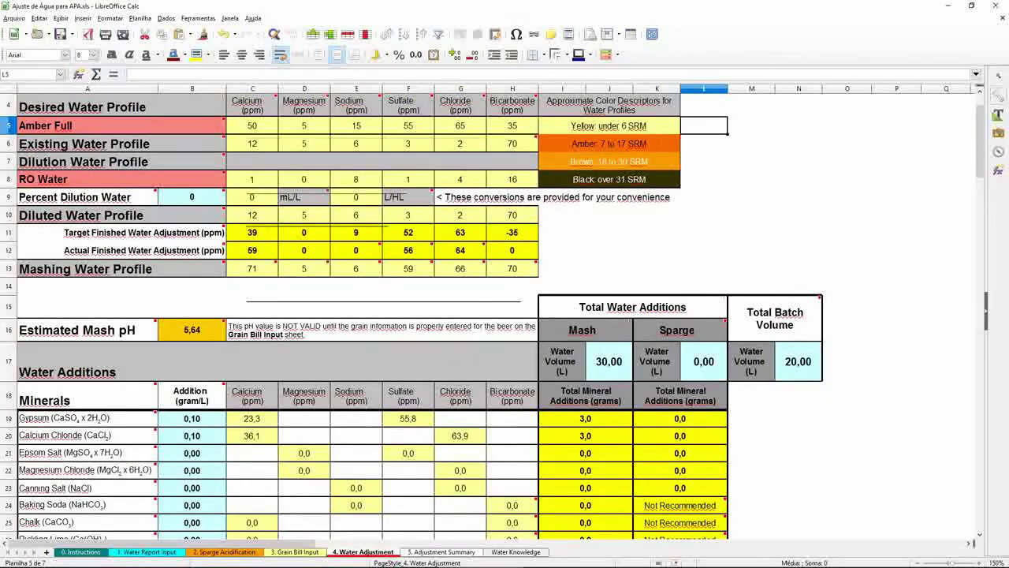
{"action": "scroll", "coordinate": [505, 315], "scroll_direction": "down", "scroll_amount": 1}
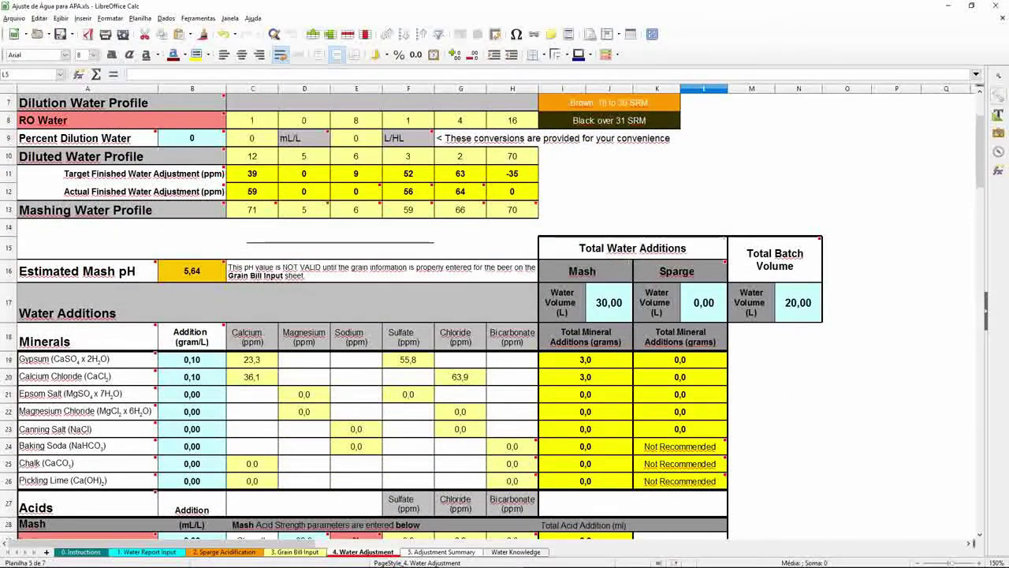
{"action": "scroll", "coordinate": [505, 316], "scroll_direction": "up", "scroll_amount": 1}
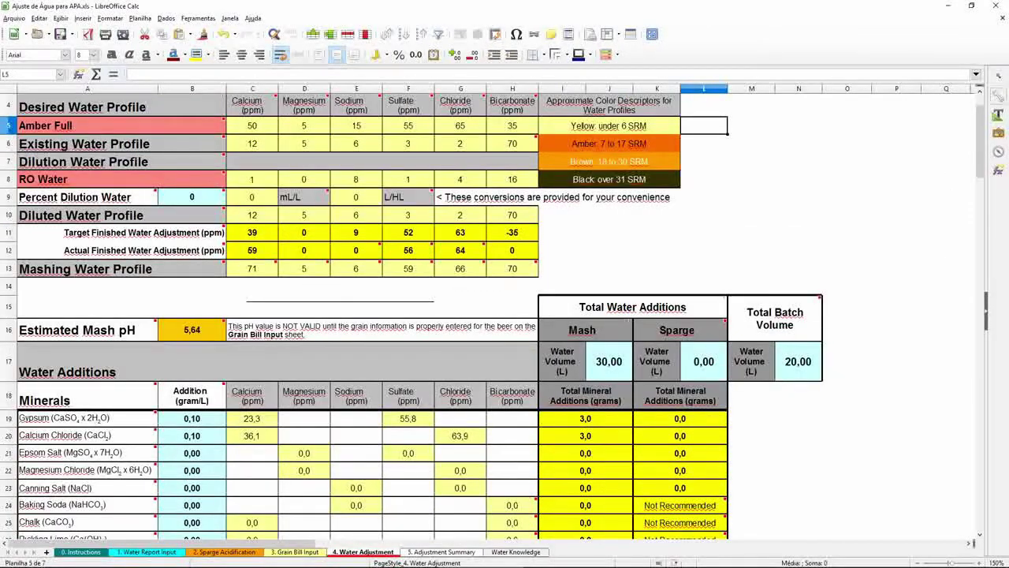
Step: Try gypsum additions of 0,2 and 0,15 gram/L in the minerals table
{"action": "left_click", "coordinate": [191, 418]}
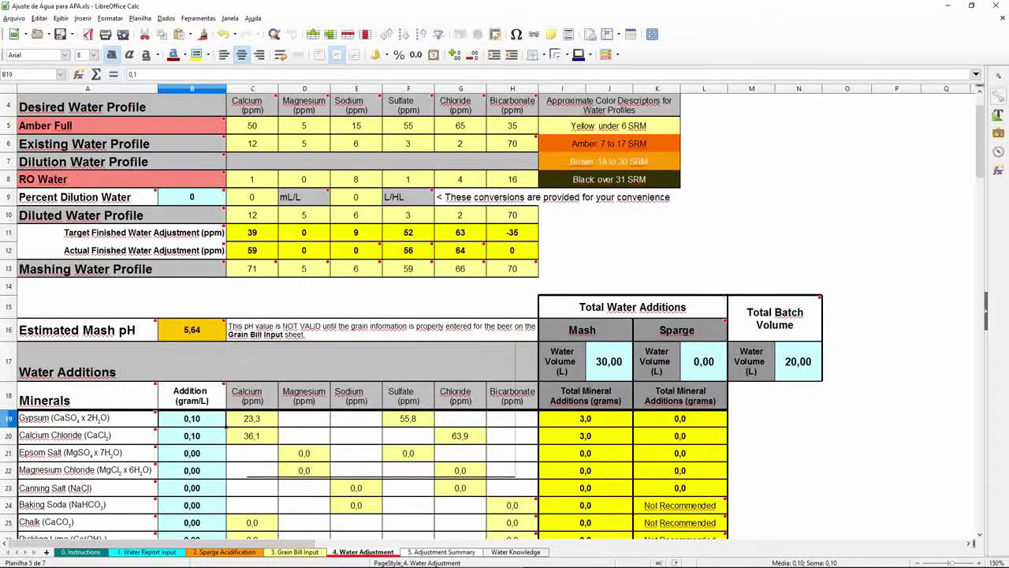
{"action": "mouse_move", "coordinate": [227, 387]}
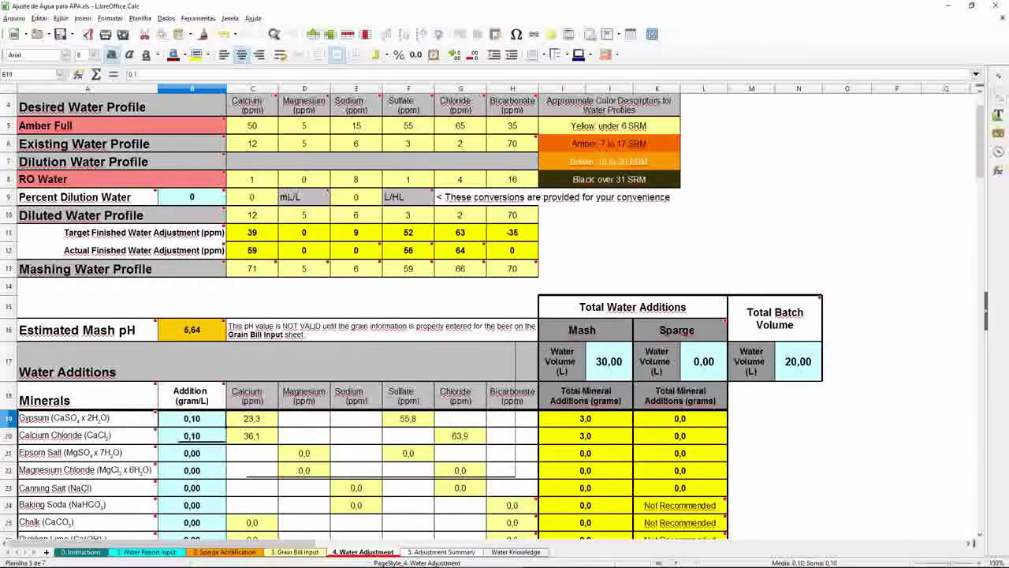
{"action": "scroll", "coordinate": [410, 316], "scroll_direction": "down", "scroll_amount": 1}
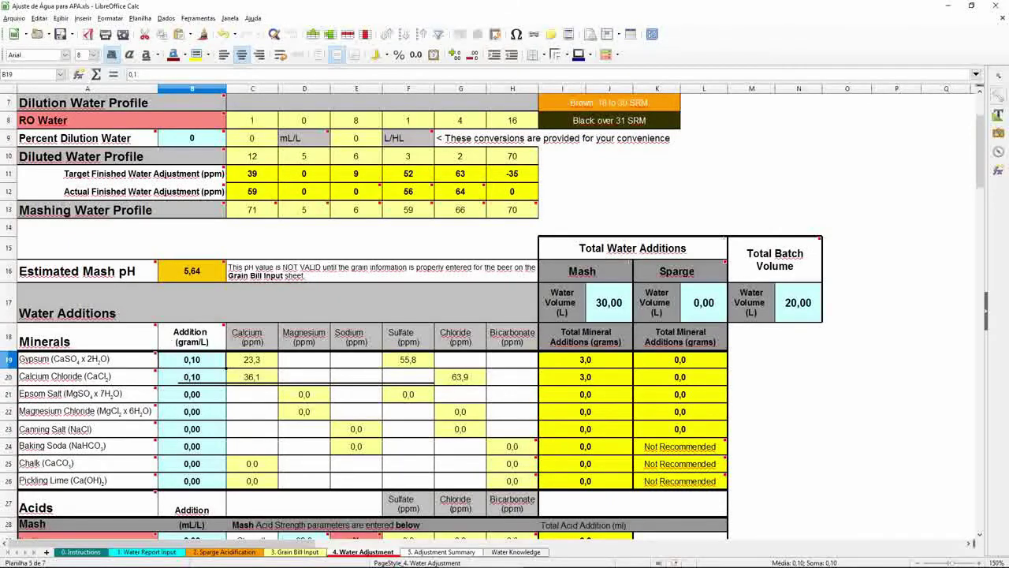
{"action": "key", "text": "BackSpace"}
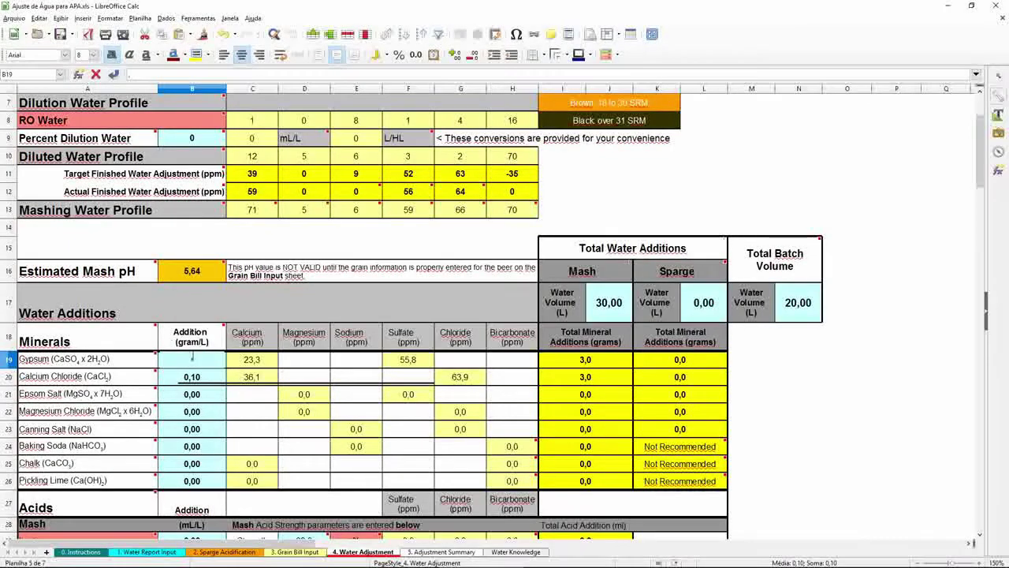
{"action": "type", "text": "0,2"}
{"action": "key", "text": "Return"}
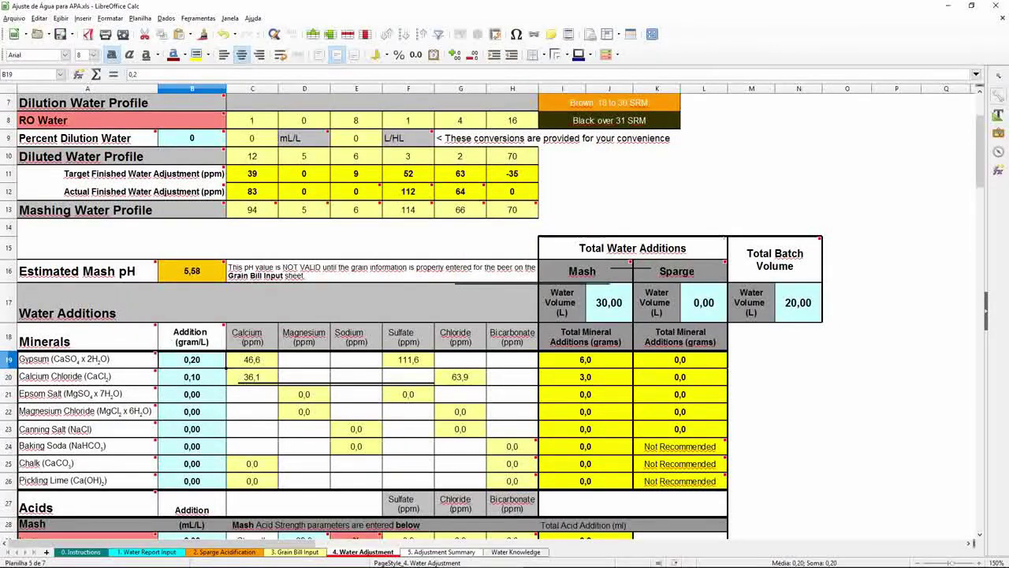
{"action": "type", "text": "0,15"}
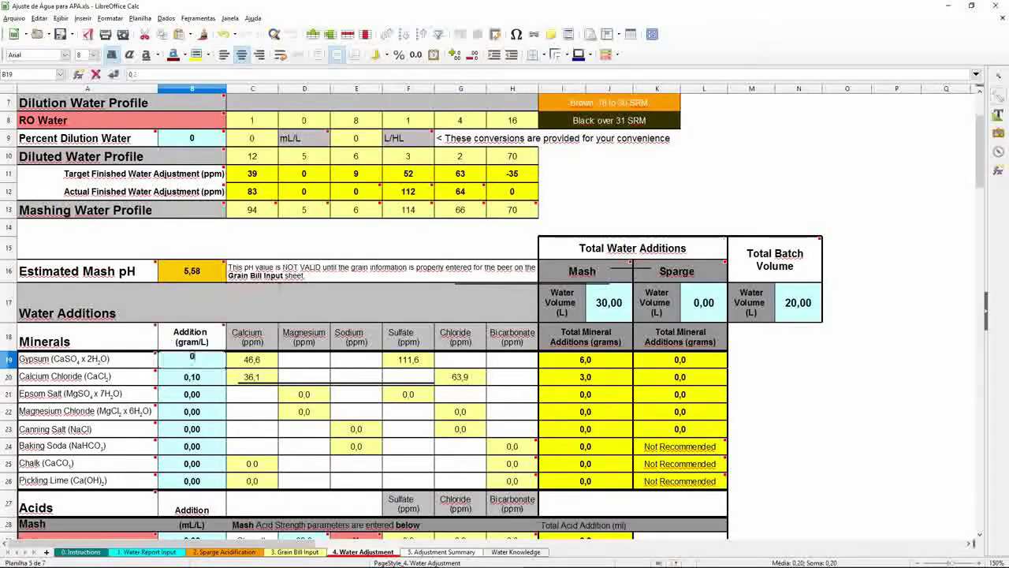
{"action": "key", "text": "Return"}
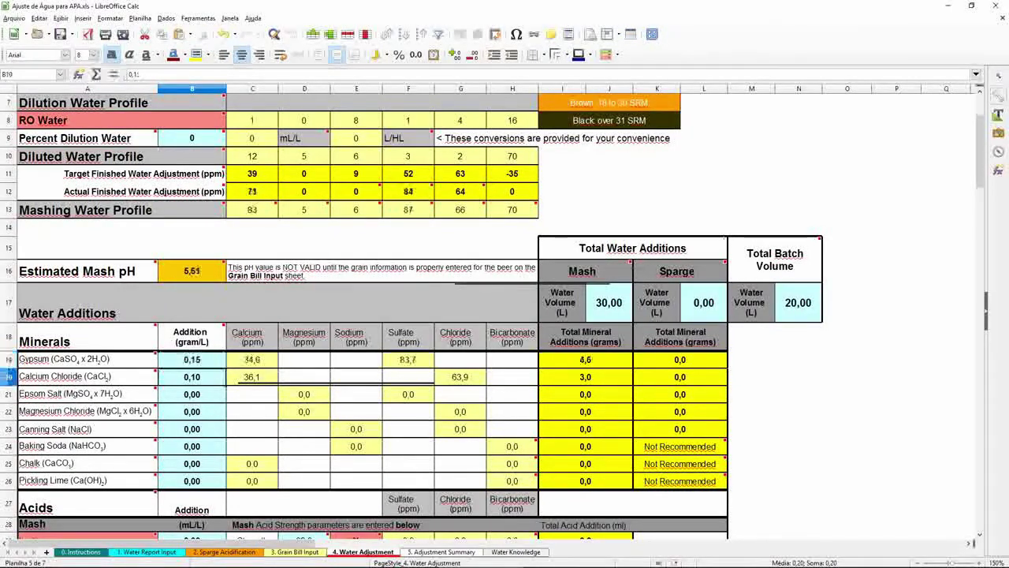
Step: Check the actual finished sulfate adjustment and set the gypsum addition to 0,10 gram/L
{"action": "mouse_move", "coordinate": [434, 186]}
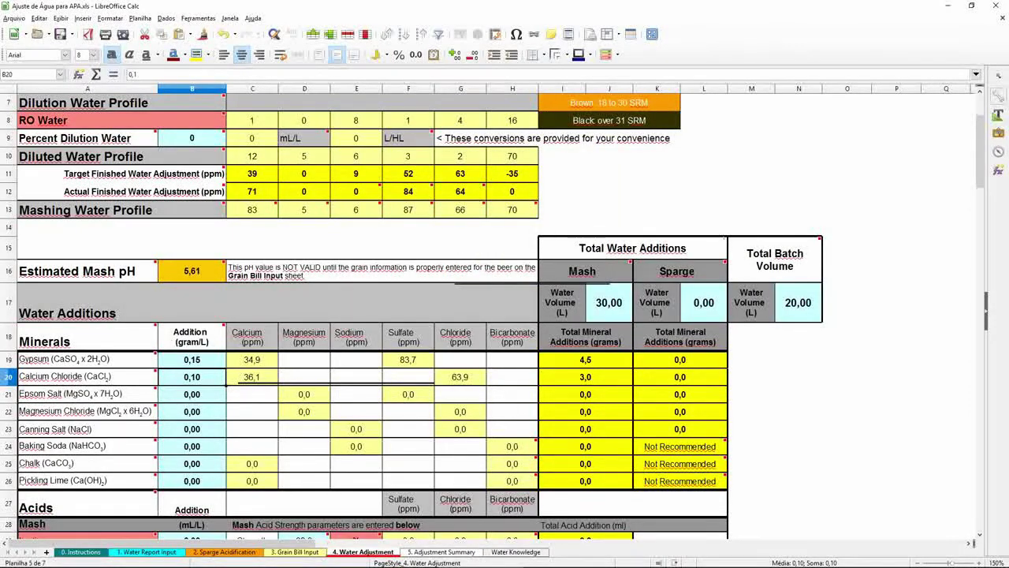
{"action": "left_click", "coordinate": [192, 359]}
{"action": "type", "text": "0,10"}
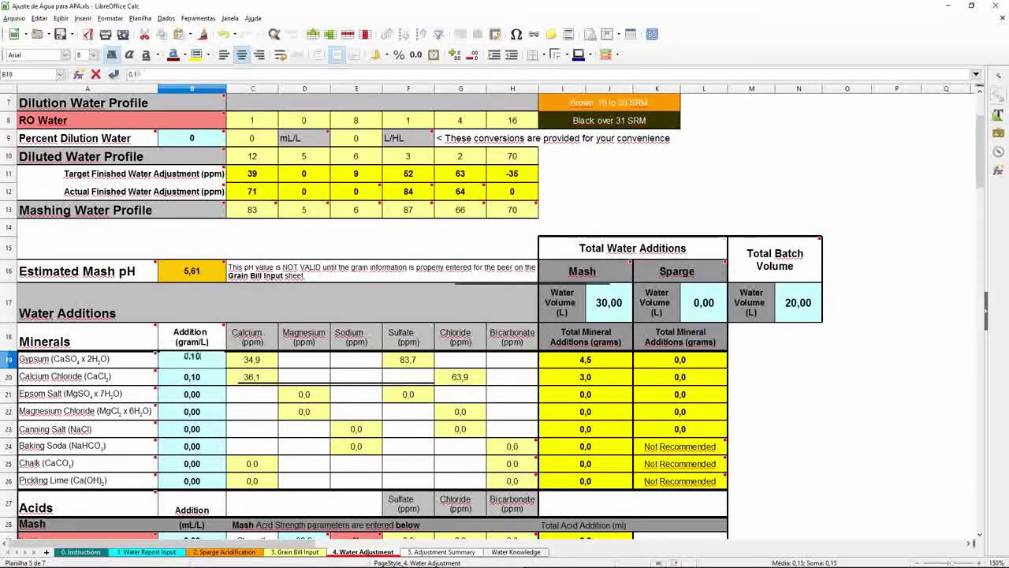
{"action": "key", "text": "Return"}
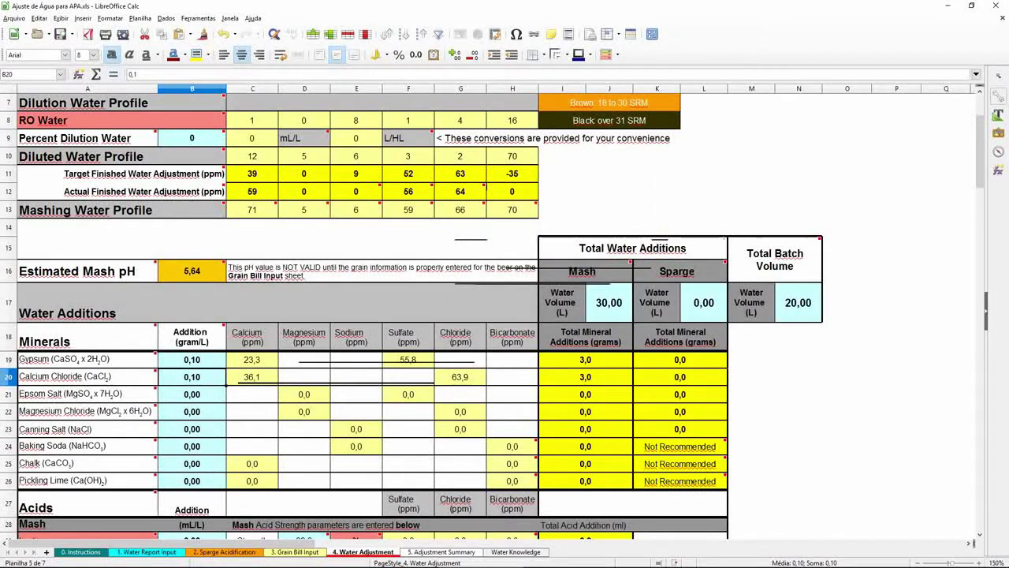
Step: Read the note on the actual finished chloride adjustment and check the gypsum and calcium chloride additions
{"action": "mouse_move", "coordinate": [487, 187]}
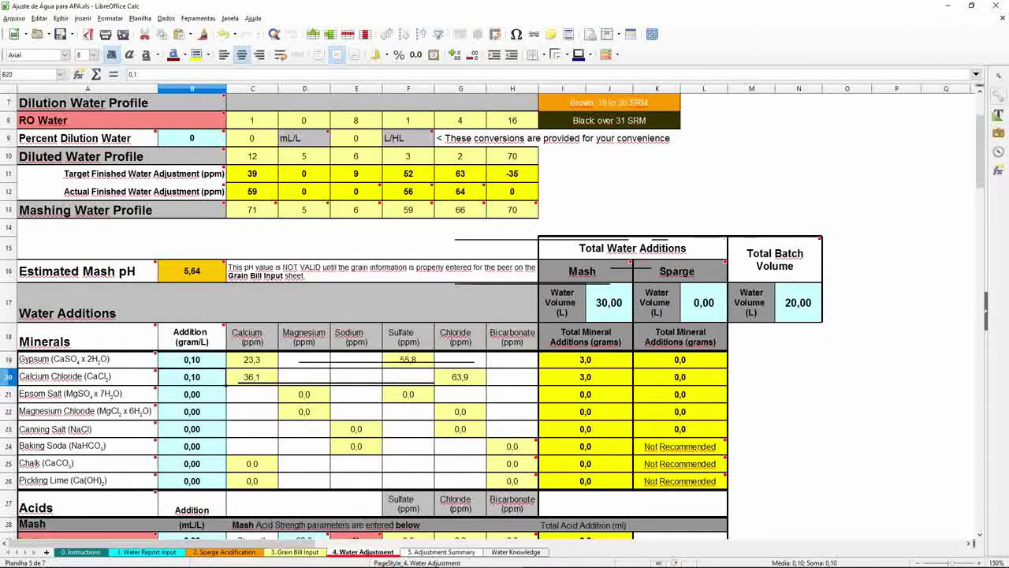
{"action": "left_click", "coordinate": [191, 358]}
{"action": "left_click", "coordinate": [192, 376]}
{"action": "left_click", "coordinate": [192, 359]}
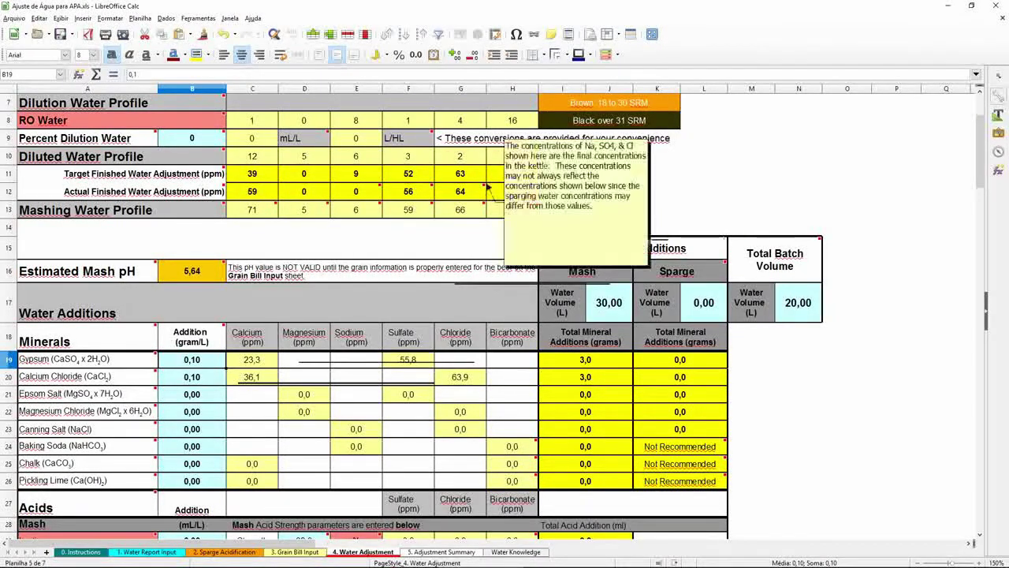
Step: Examine the Water Adjustment sheet from the desired water profile through the mineral additions to the mash and sparge acids
{"action": "scroll", "coordinate": [504, 315], "scroll_direction": "up", "scroll_amount": 2}
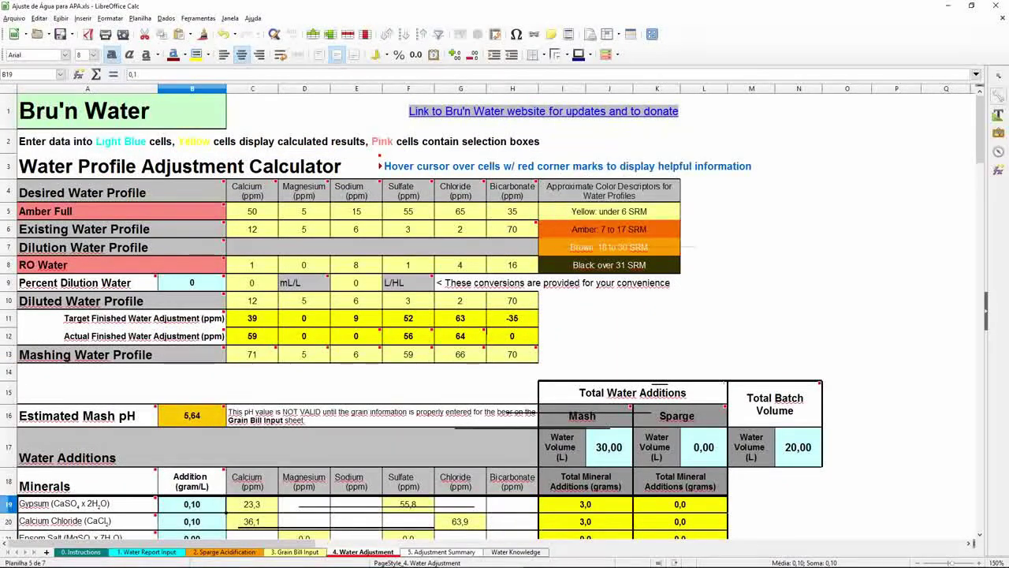
{"action": "mouse_move", "coordinate": [356, 190]}
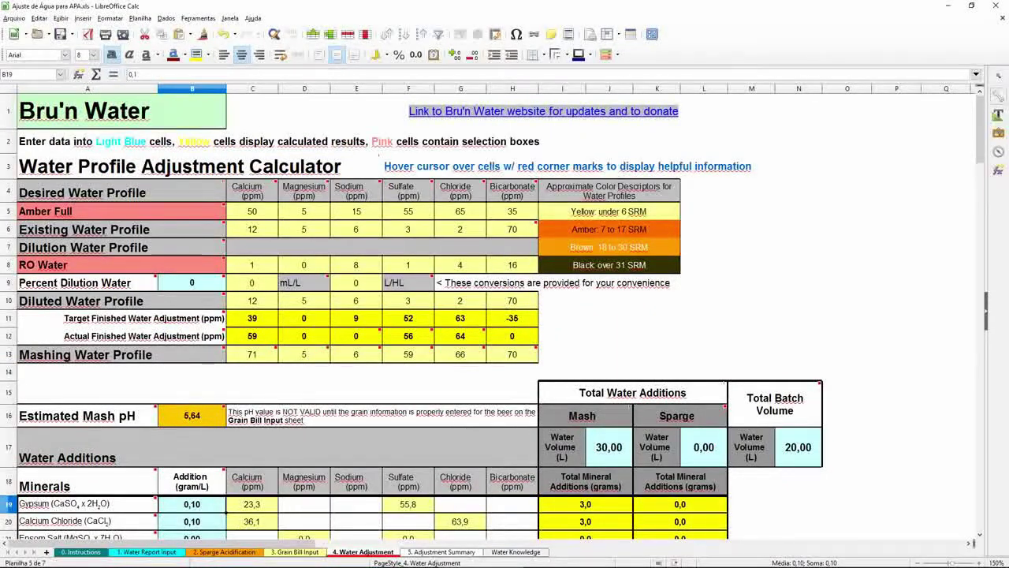
{"action": "left_click_drag", "start_coordinate": [980, 158], "coordinate": [980, 209]}
{"action": "scroll", "coordinate": [505, 315], "scroll_direction": "up", "scroll_amount": 1}
{"action": "scroll", "coordinate": [505, 316], "scroll_direction": "down", "scroll_amount": 1}
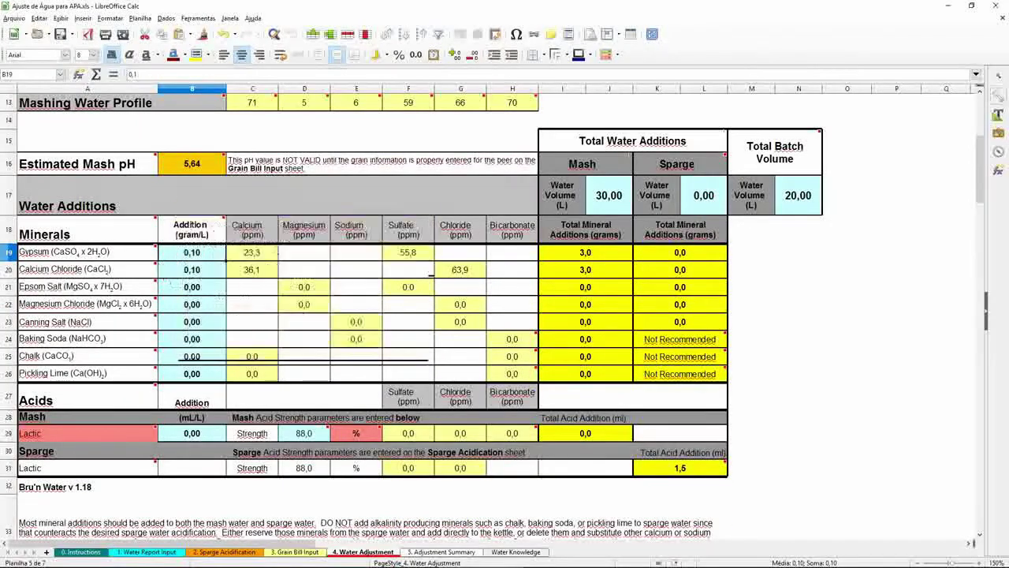
{"action": "mouse_move", "coordinate": [162, 242]}
{"action": "scroll", "coordinate": [161, 242], "scroll_direction": "down", "scroll_amount": 1}
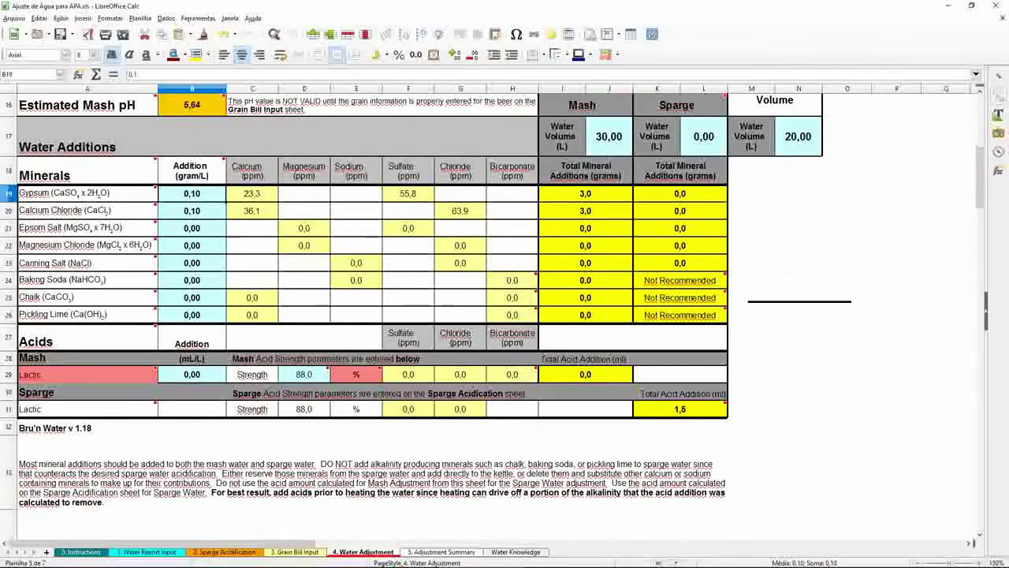
{"action": "left_click_drag", "start_coordinate": [979, 177], "coordinate": [979, 126]}
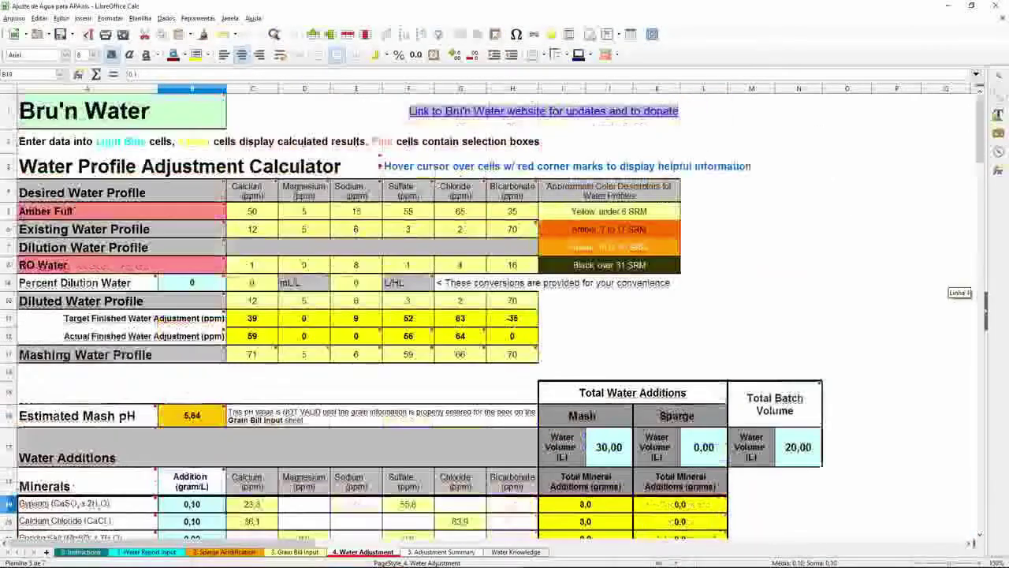
{"action": "left_click_drag", "start_coordinate": [986, 293], "coordinate": [985, 295]}
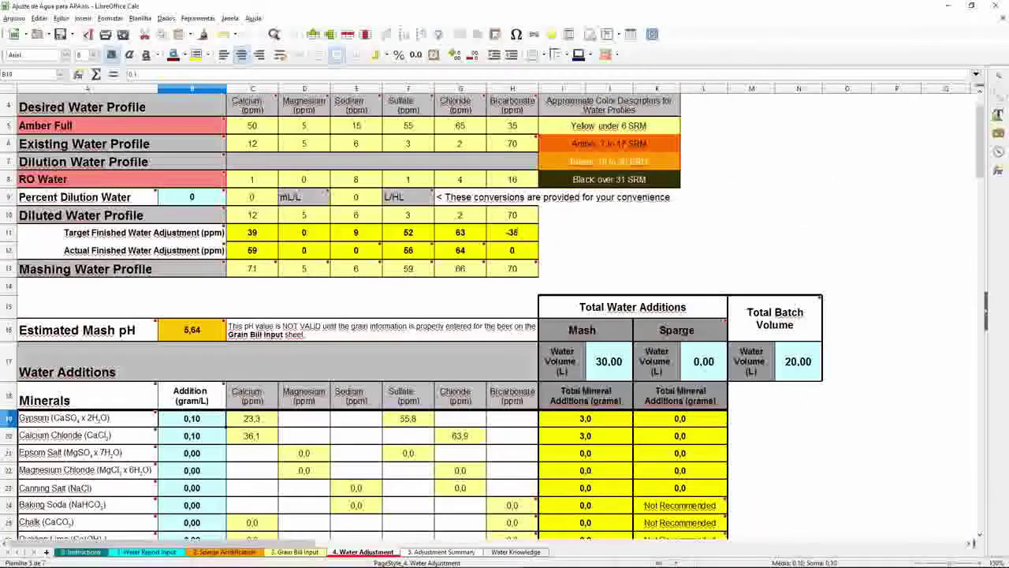
Step: Review the profiles, mash parameters and mineral additions on the Adjustment Summary sheet and return to Water Adjustment
{"action": "key", "text": "ctrl+Page_Down"}
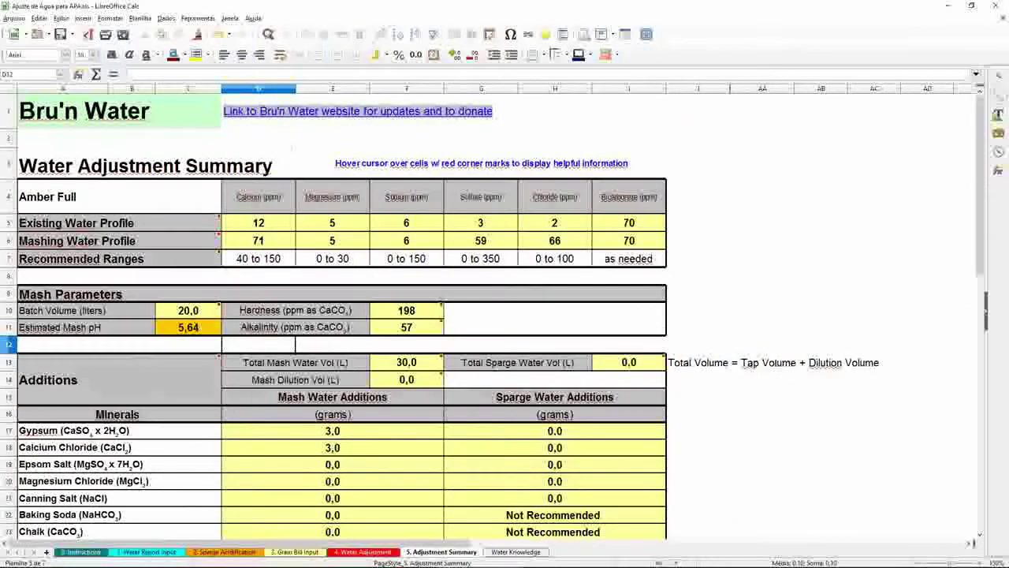
{"action": "mouse_move", "coordinate": [979, 266]}
{"action": "left_mouse_down"}
{"action": "mouse_move", "coordinate": [979, 339]}
{"action": "mouse_move", "coordinate": [979, 274]}
{"action": "left_mouse_up"}
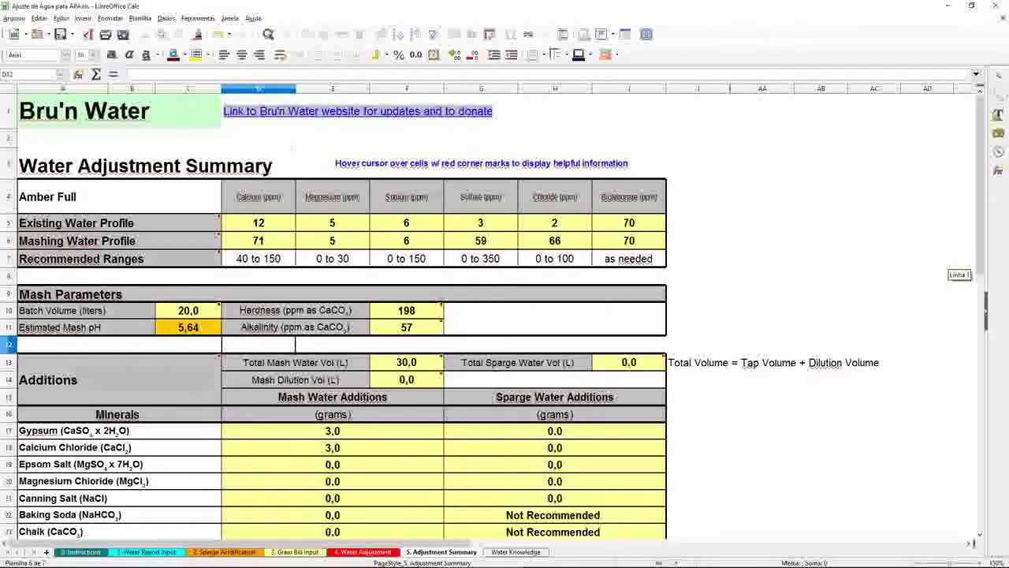
{"action": "key", "text": "ctrl+Page_Up"}
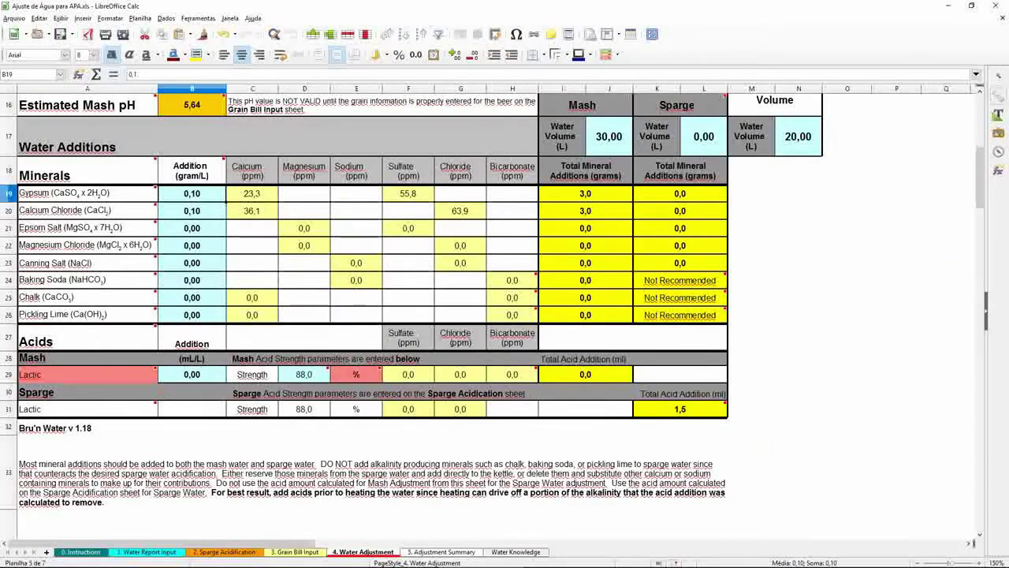
Step: Check the sparge lactic acid total against the Sparge Acidification sheet and return to Water Adjustment
{"action": "mouse_move", "coordinate": [680, 409]}
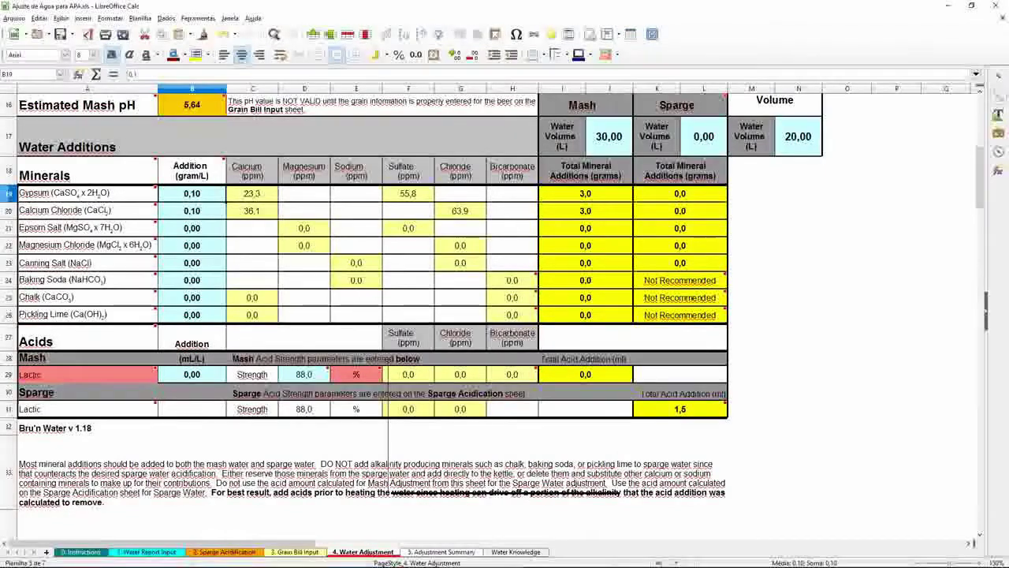
{"action": "left_click", "coordinate": [224, 551]}
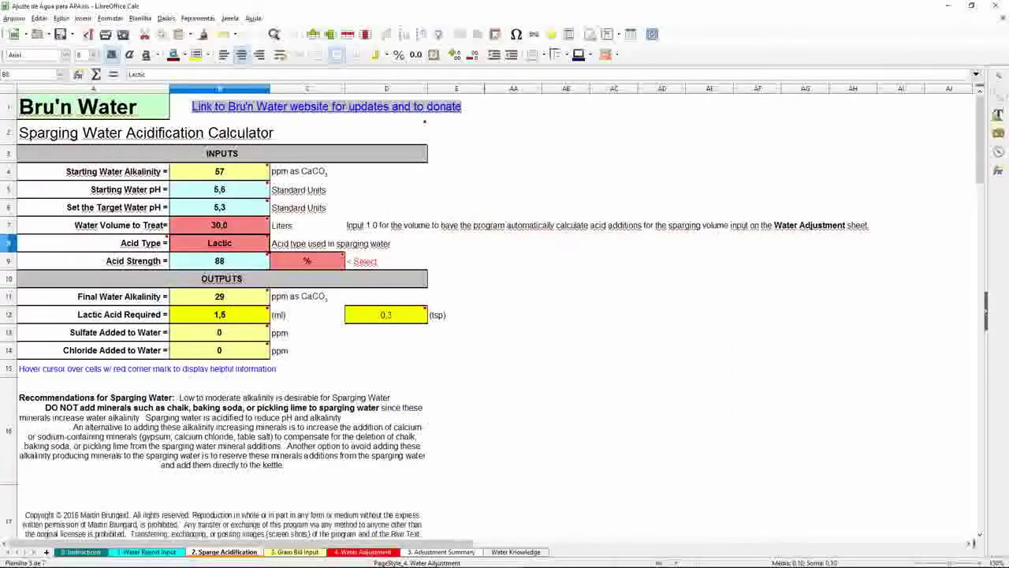
{"action": "left_click", "coordinate": [363, 552]}
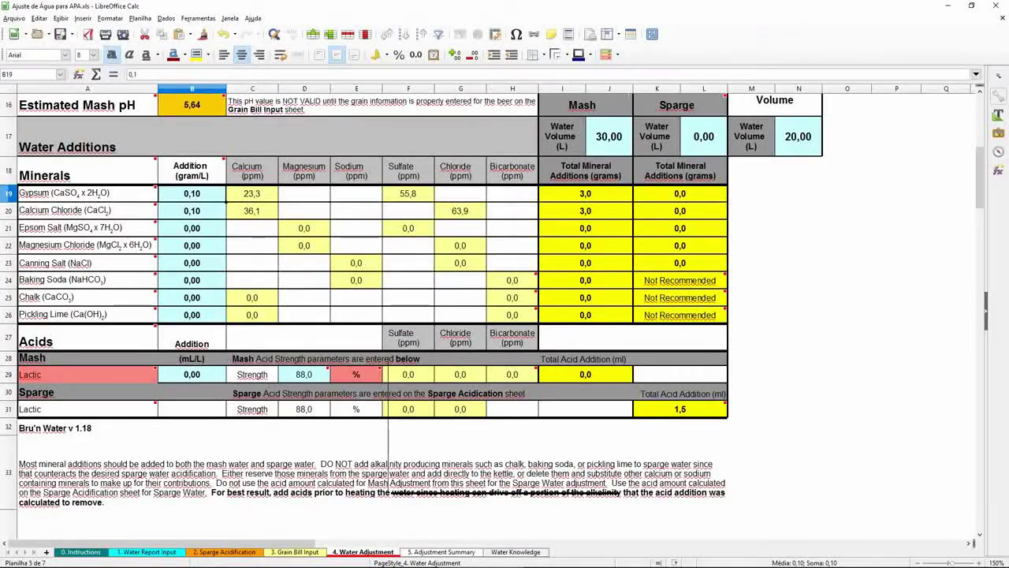